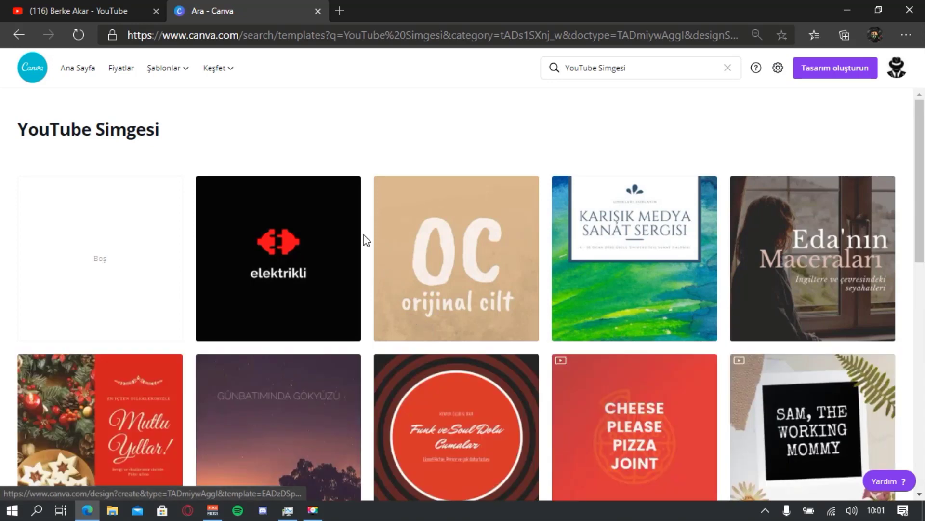
Browse the template results and open the AT-HOME FITNESS CREW fitness YouTube icon template.
key("ctrl+minus")
key("ctrl+minus")
key("ctrl+minus")
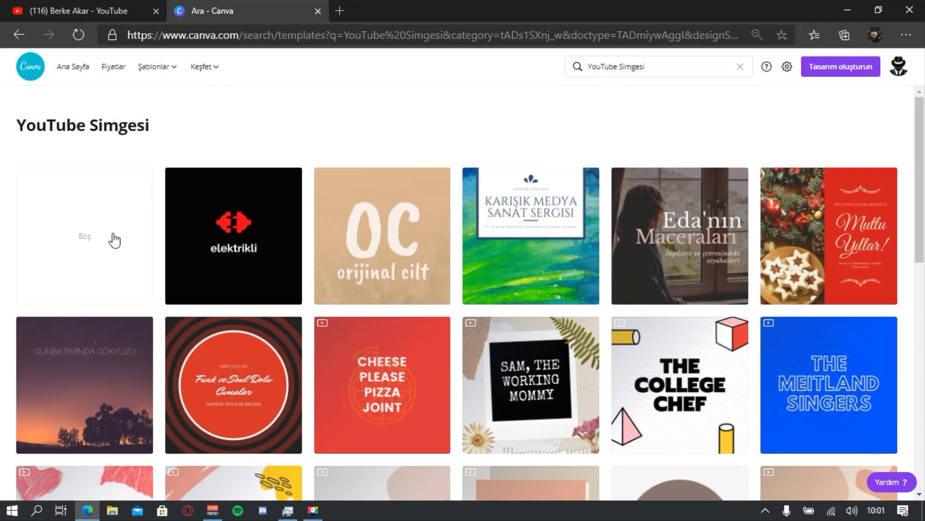
scroll(87, 236, "down", 1)
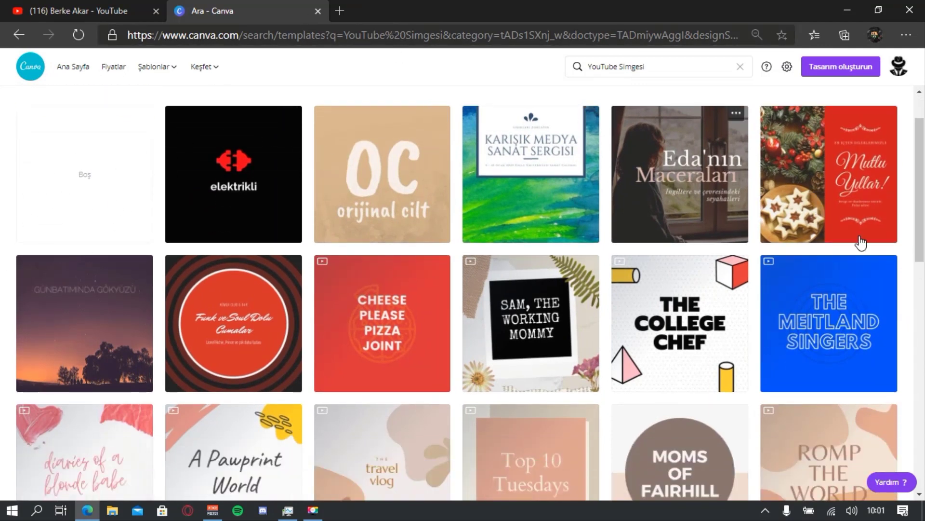
scroll(861, 243, "down", 9)
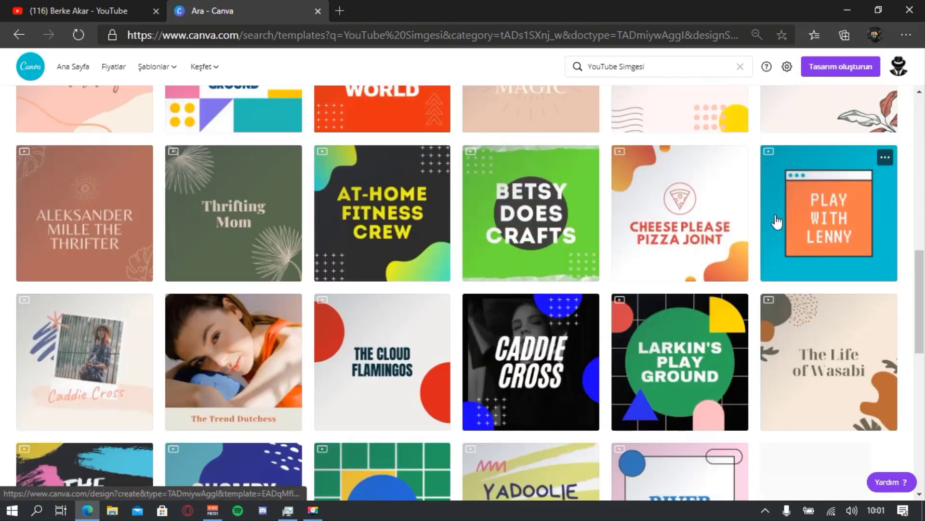
scroll(198, 169, "down", 6)
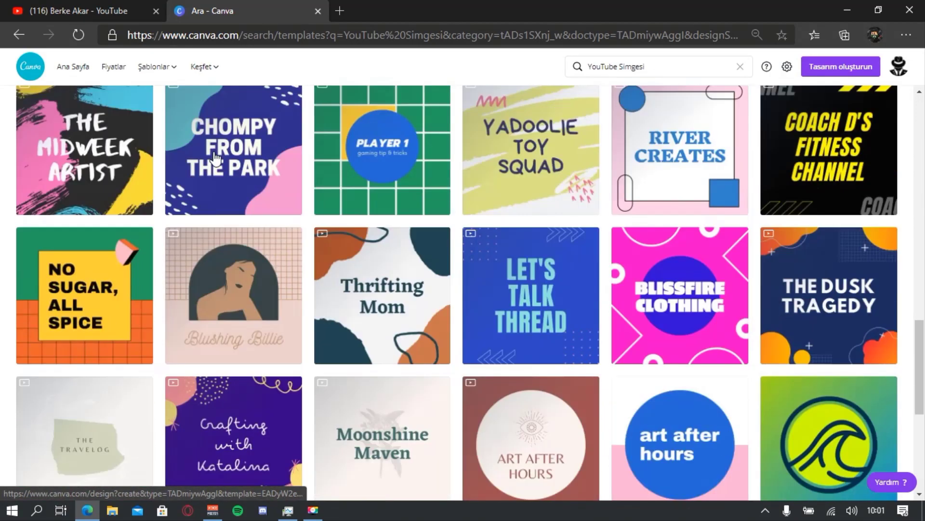
scroll(215, 158, "down", 15)
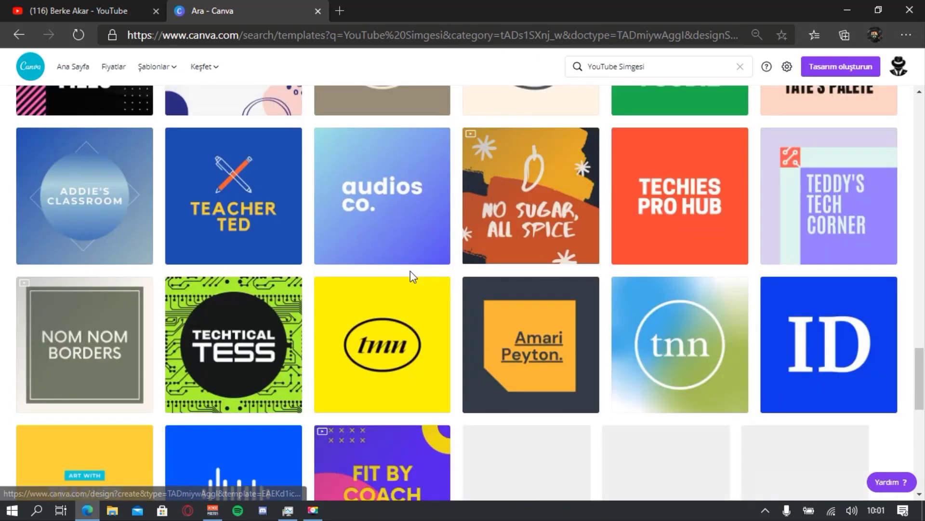
scroll(409, 270, "up", 18)
scroll(397, 275, "up", 12)
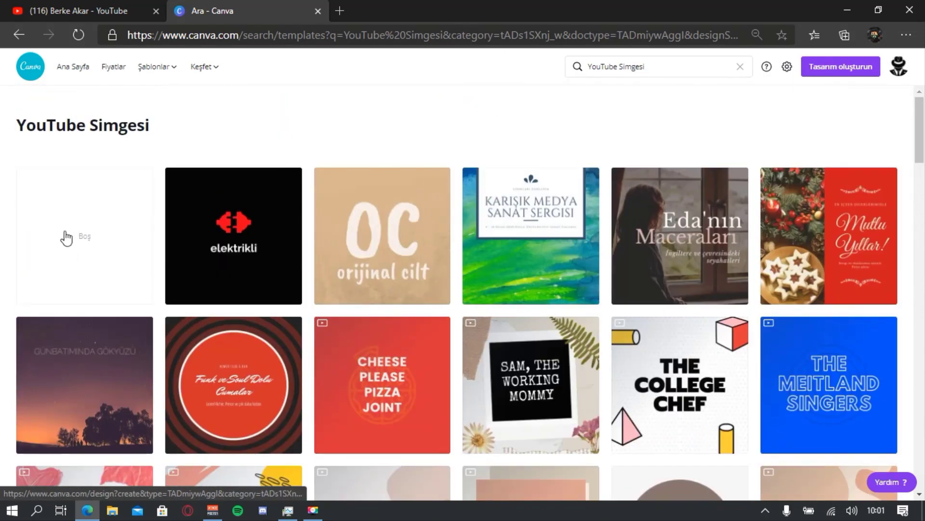
scroll(94, 258, "down", 10)
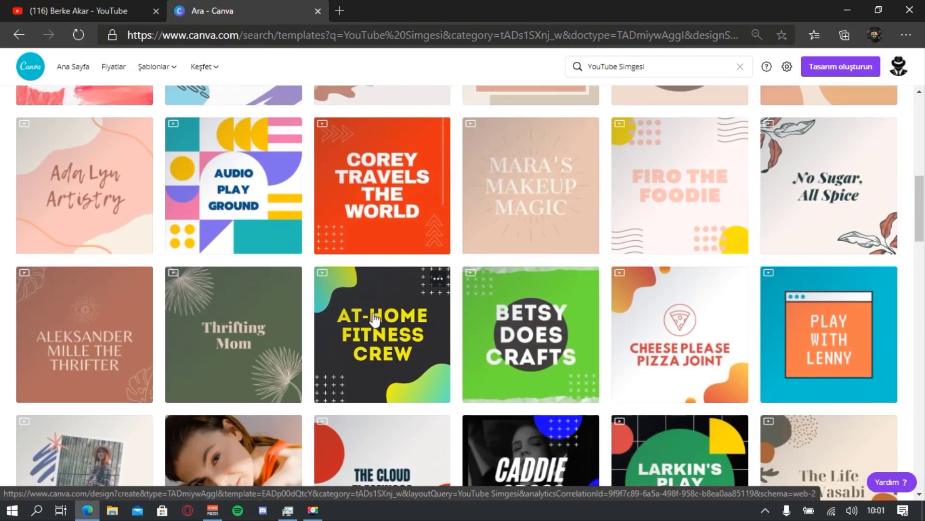
left_click(386, 339)
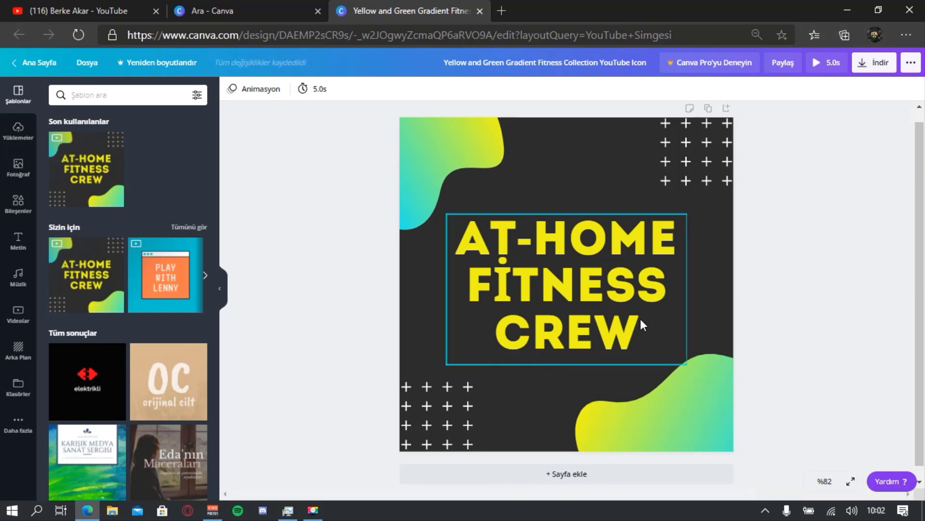
Replace the AT-HOME FITNESS CREW title text with the creator's name.
left_click(628, 333)
left_click(627, 333)
left_click_drag(628, 333, 440, 240)
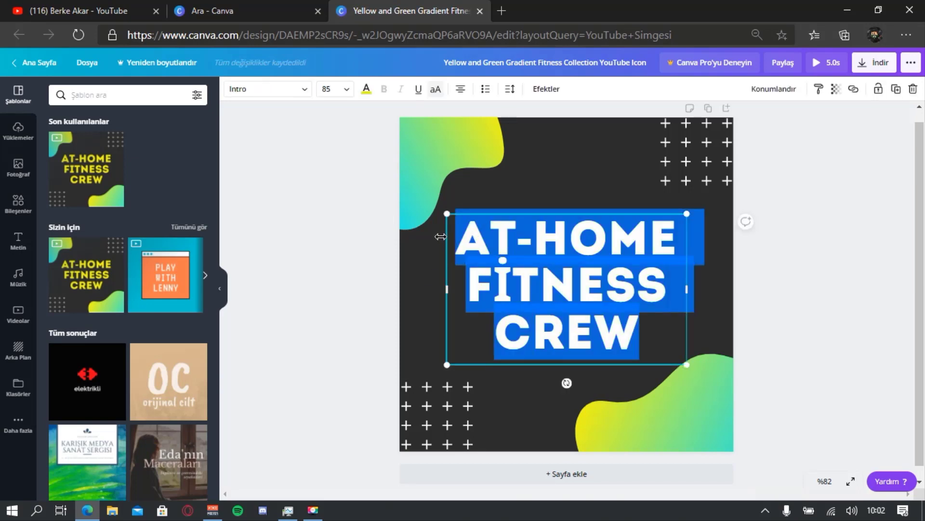
key("BackSpace")
type("BRKE")
key("BackSpace")
key("BackSpace")
key("BackSpace")
type("ERKE AKAR")
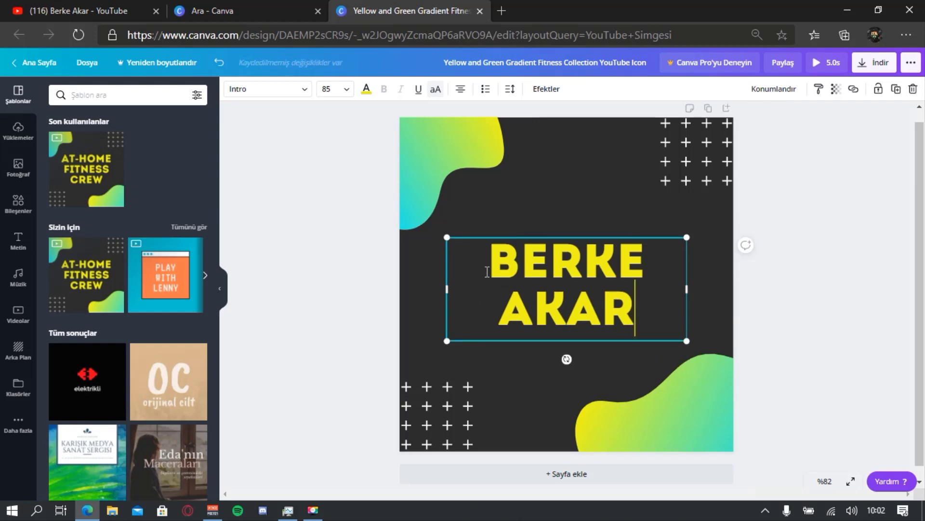
Highlight the new title, check the font list without changing it, then deselect.
left_click_drag(500, 244, 639, 314)
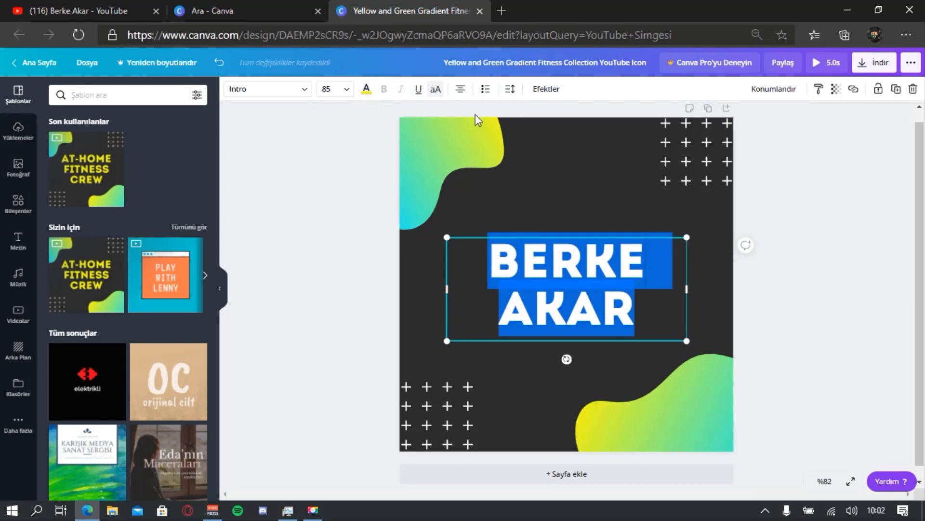
left_click(288, 91)
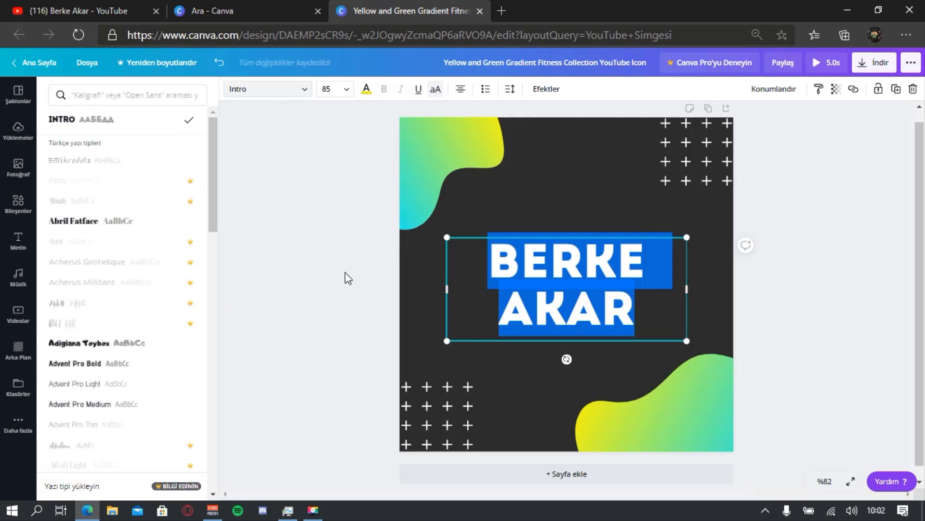
key("Escape")
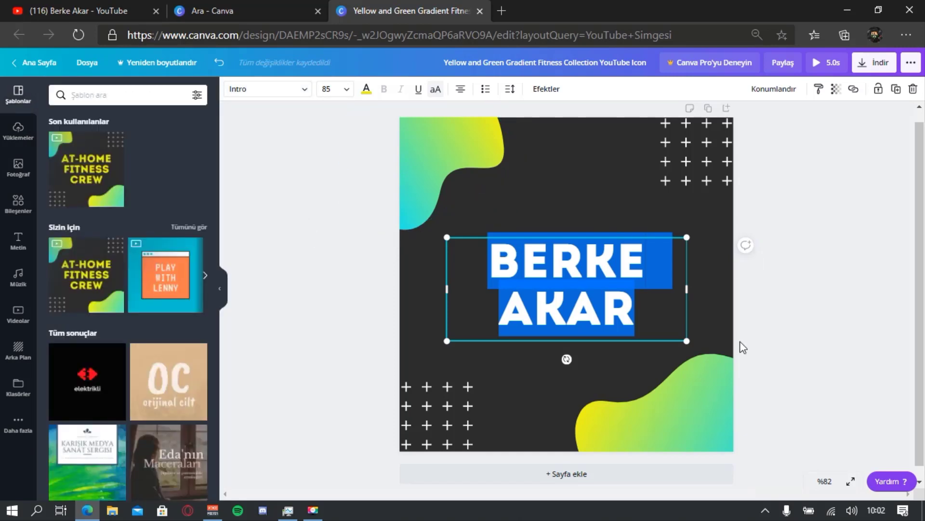
left_click(758, 352)
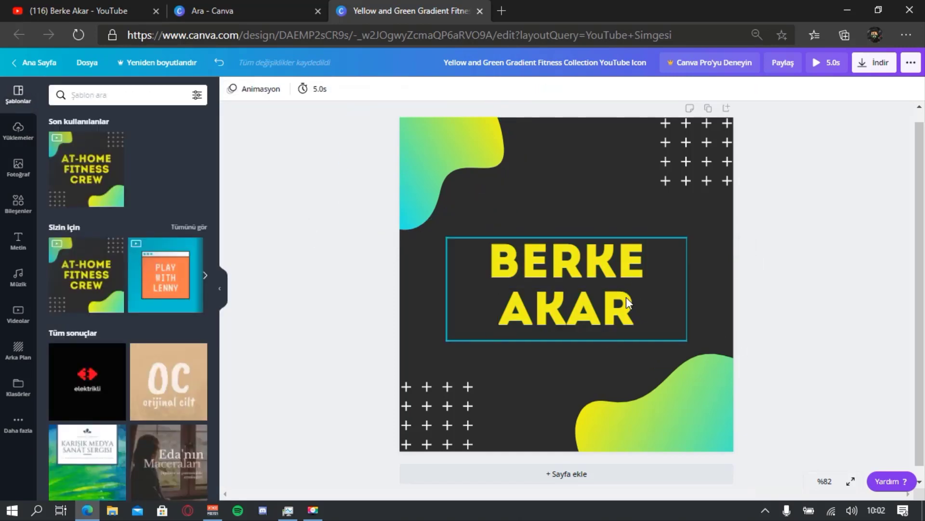
scroll(169, 202, "down", 3)
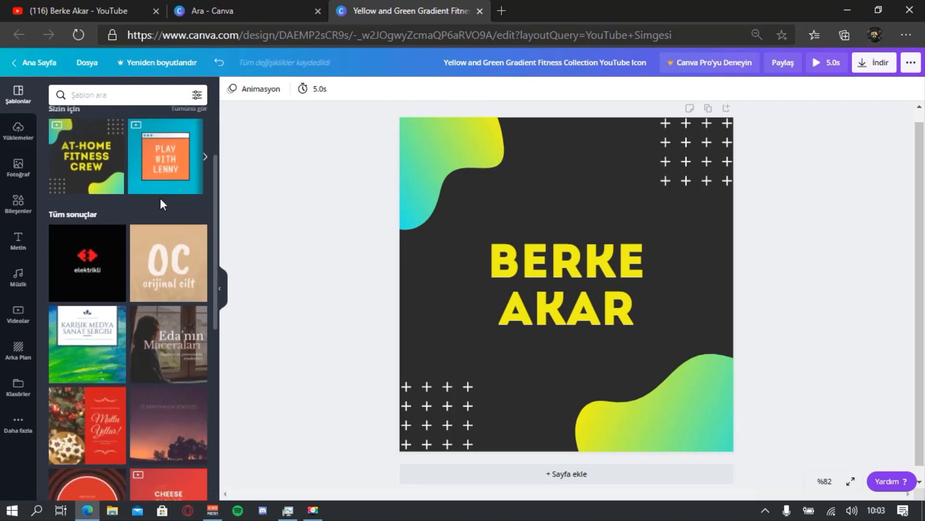
scroll(160, 198, "down", 3)
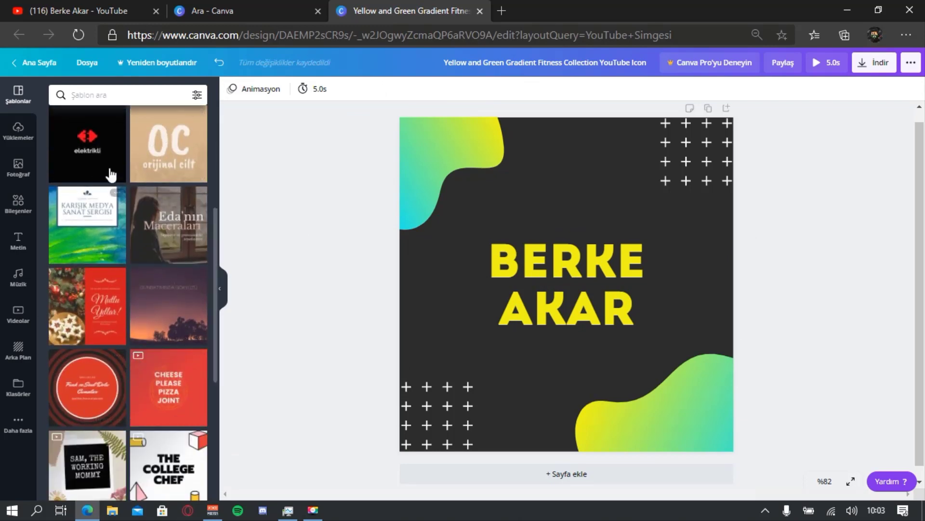
scroll(87, 179, "up", 6)
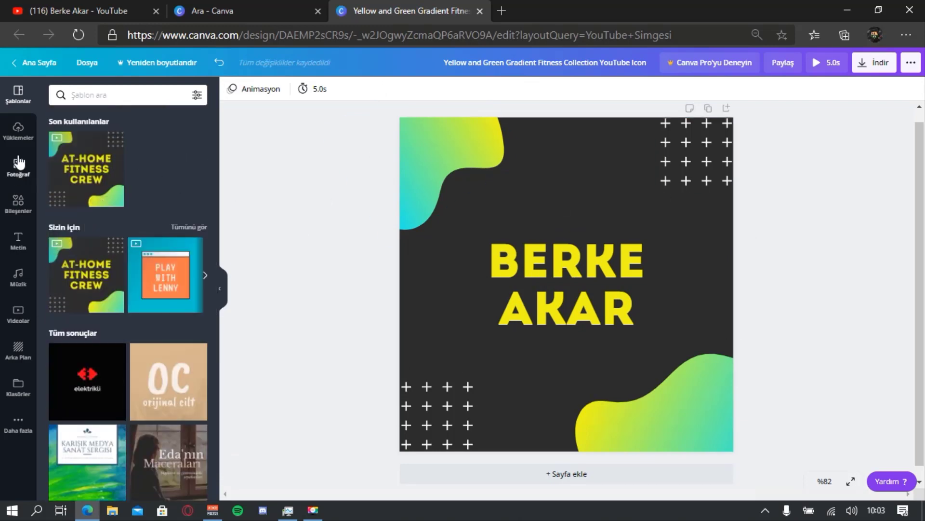
Add the red YouTube play-button image from Photos to the design.
left_click(24, 131)
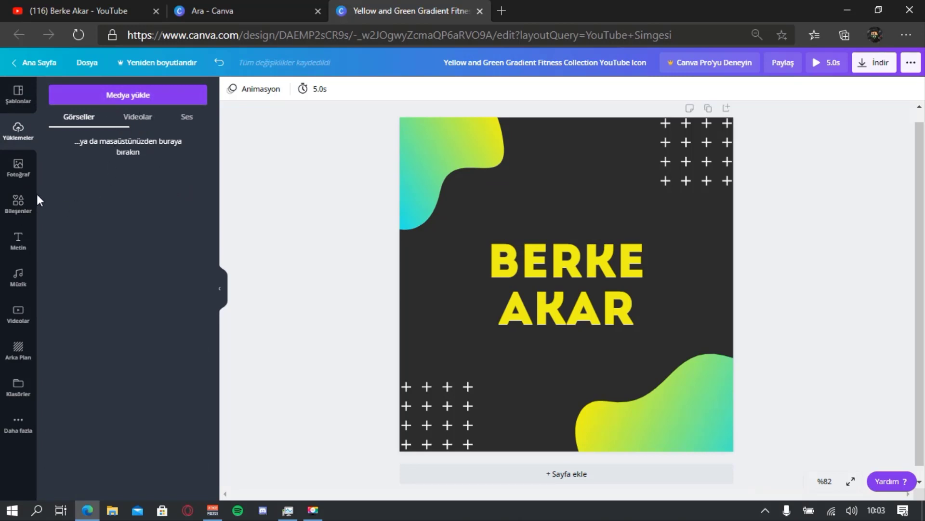
left_click(25, 177)
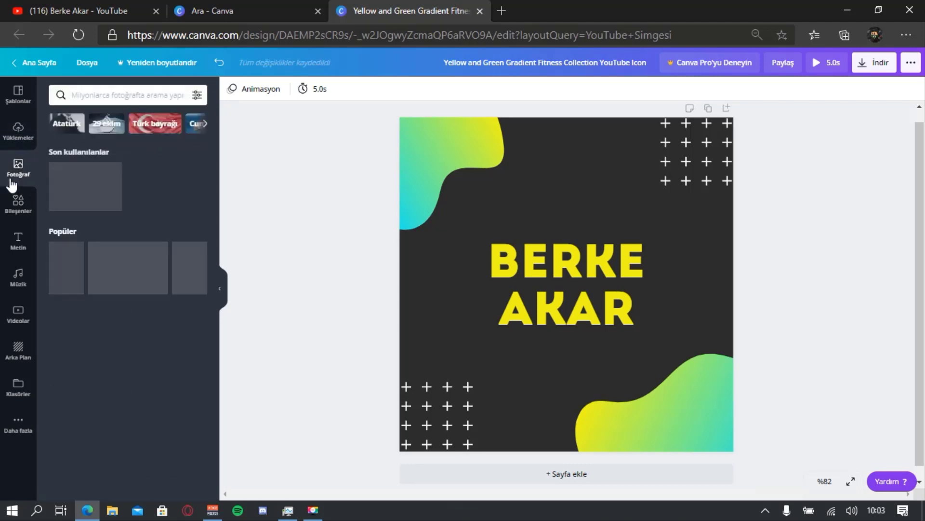
scroll(144, 215, "down", 1)
scroll(145, 223, "up", 1)
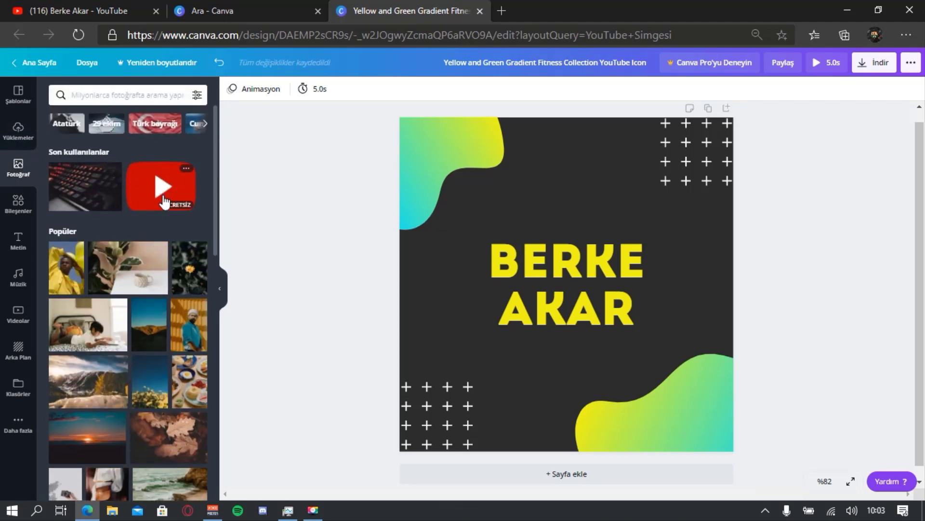
scroll(135, 202, "down", 2)
scroll(138, 199, "up", 2)
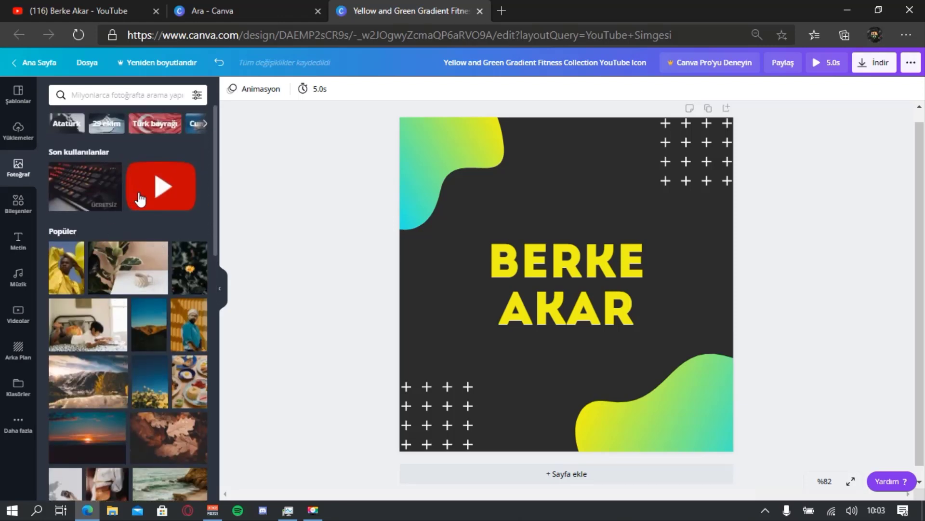
left_click(148, 195)
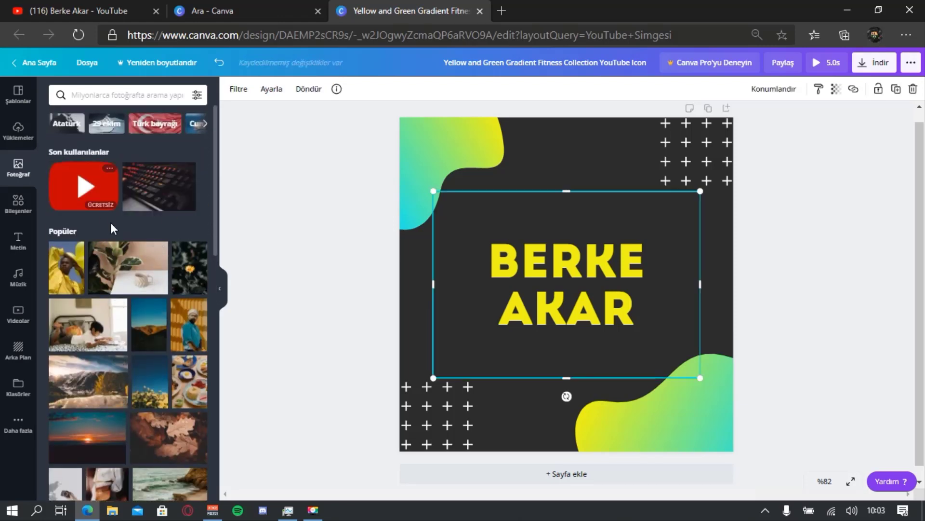
Shrink the YouTube image and place it in the design's top-right corner.
left_click_drag(639, 205, 646, 171)
left_click_drag(441, 157, 643, 267)
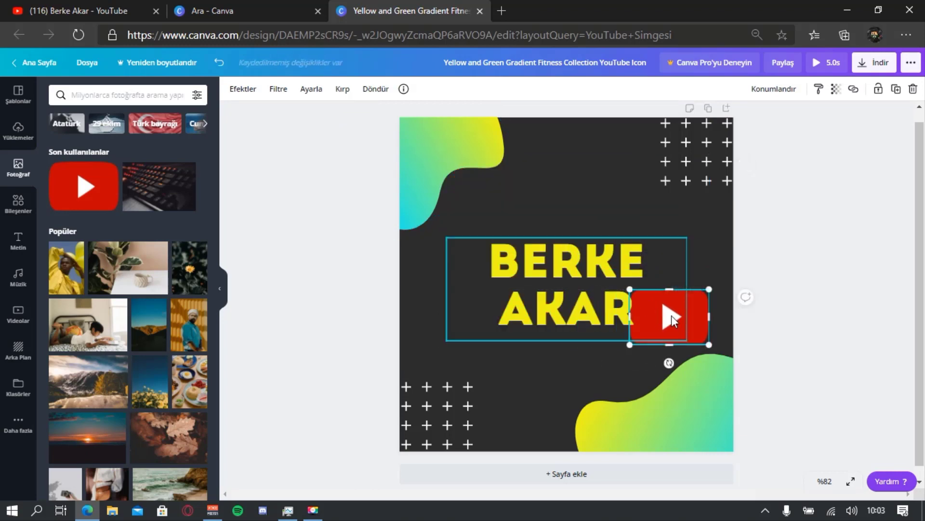
left_click_drag(695, 325, 721, 159)
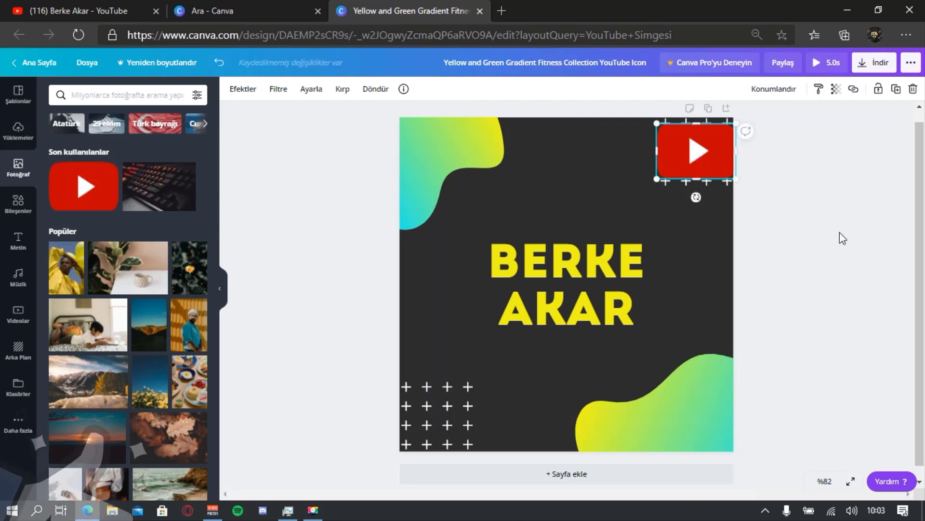
left_click(839, 233)
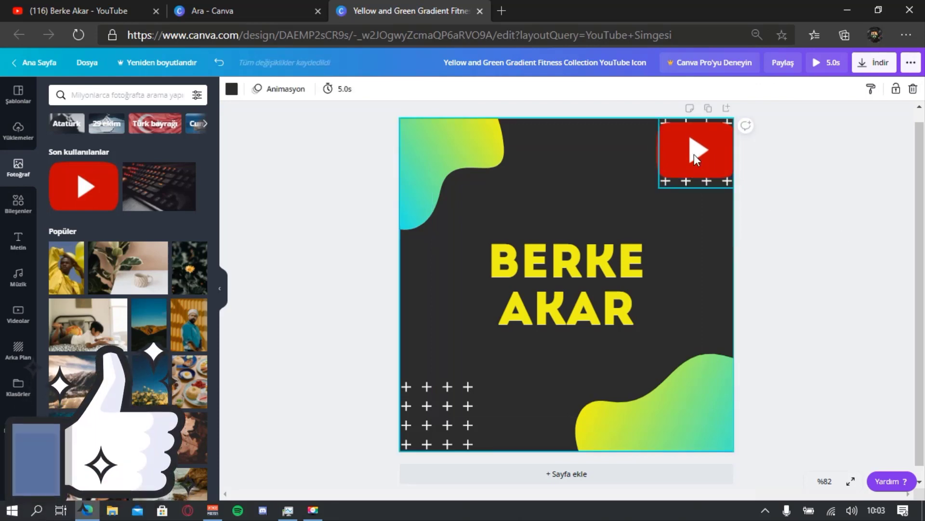
scroll(155, 284, "down", 10)
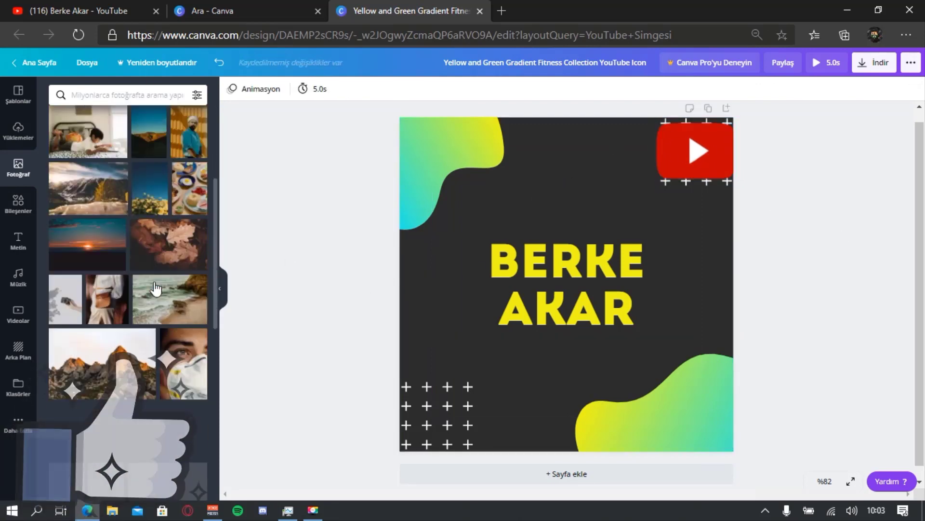
scroll(154, 282, "up", 10)
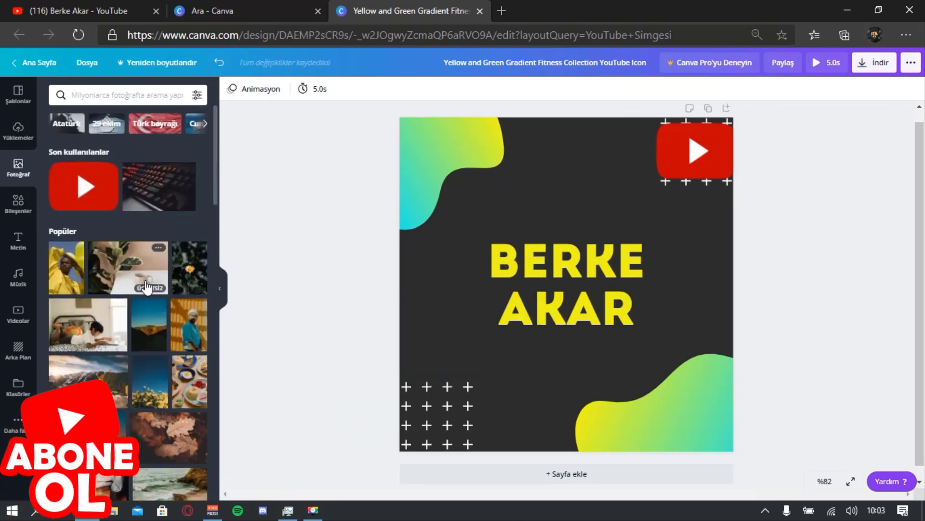
left_click(15, 207)
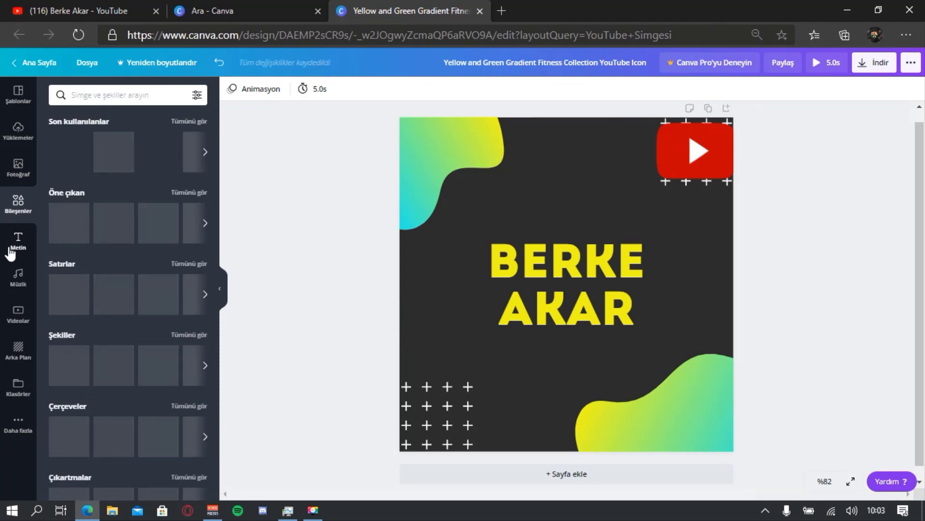
Add a new heading text box reading 'Eğitim Kanalı'.
left_click(11, 249)
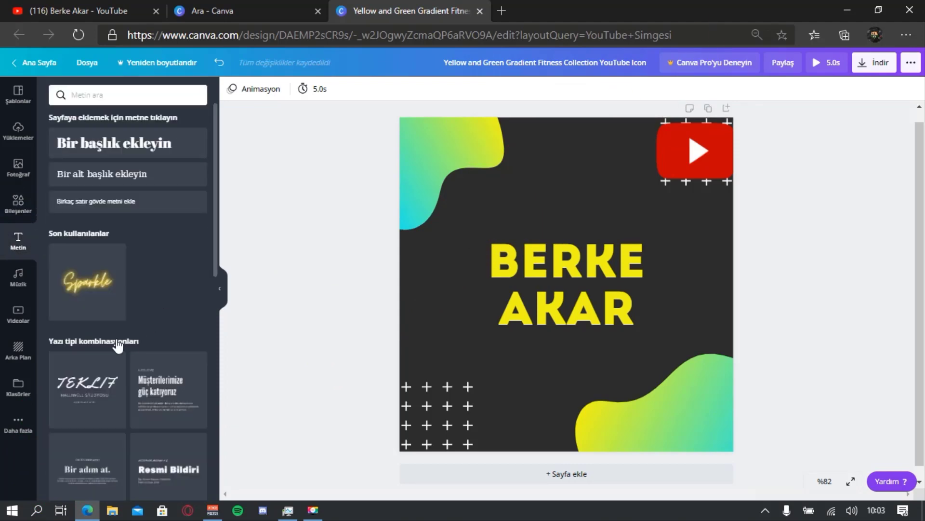
scroll(106, 311, "down", 7)
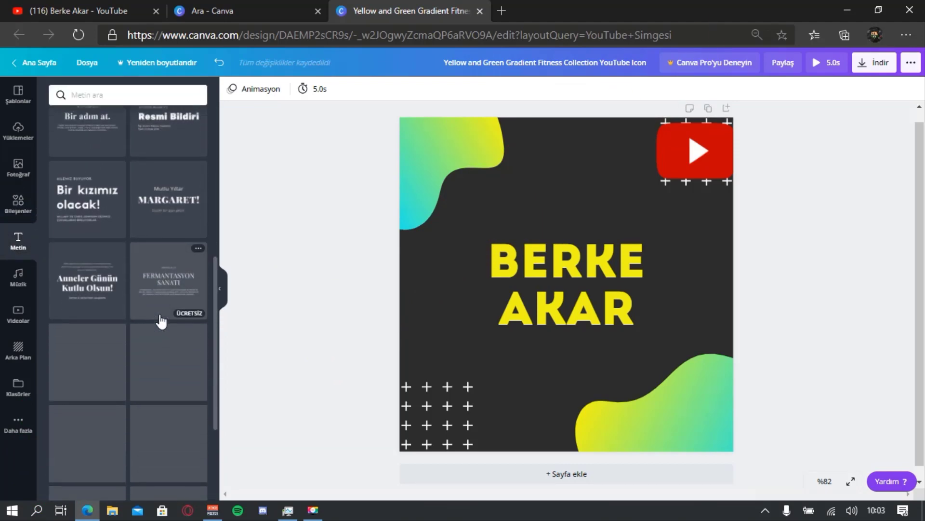
scroll(161, 316, "up", 4)
scroll(161, 320, "up", 3)
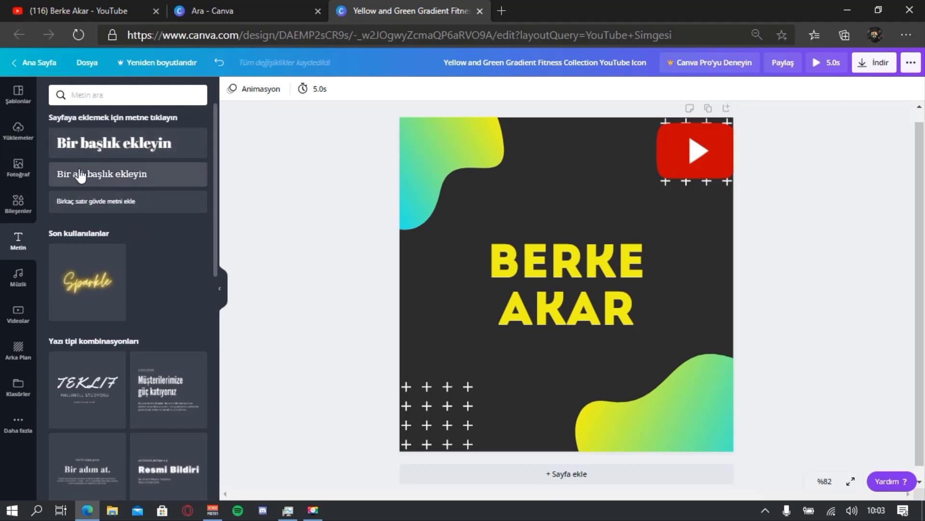
left_click(106, 154)
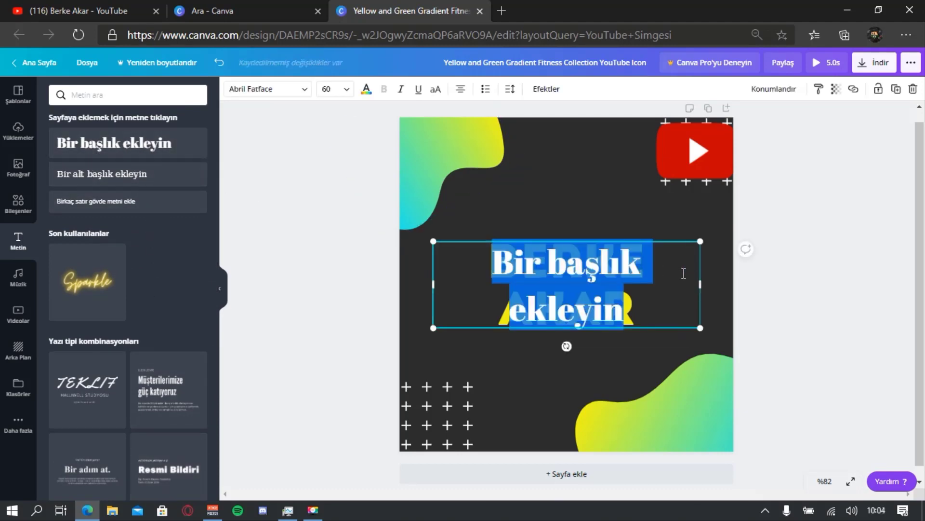
key("BackSpace")
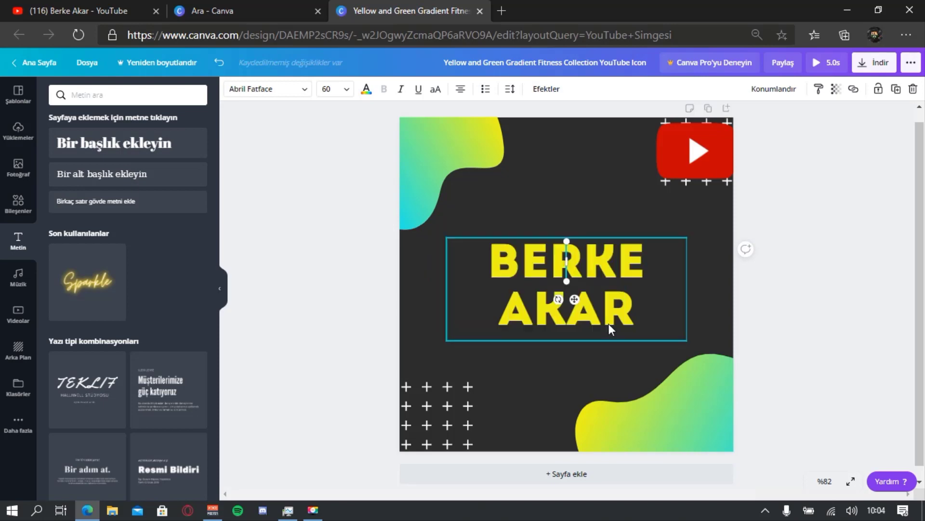
type("b")
key("BackSpace")
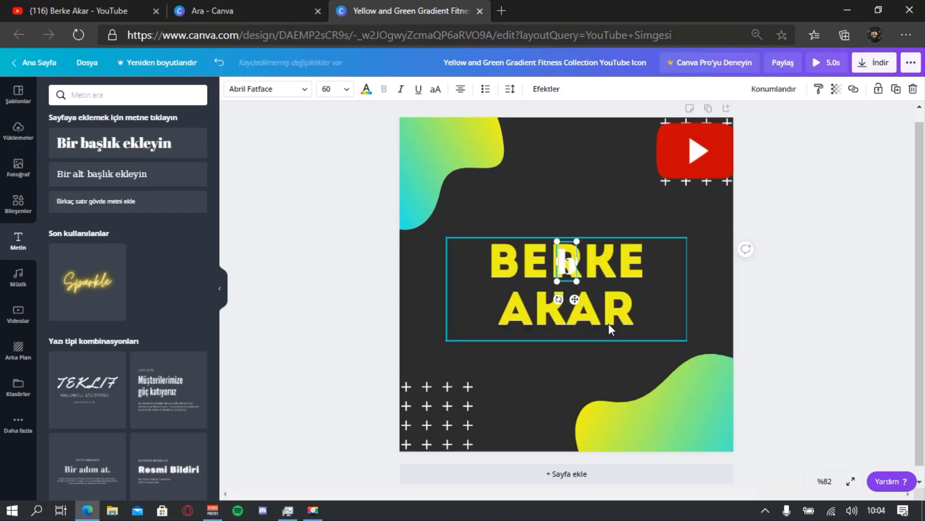
type("Bğiti")
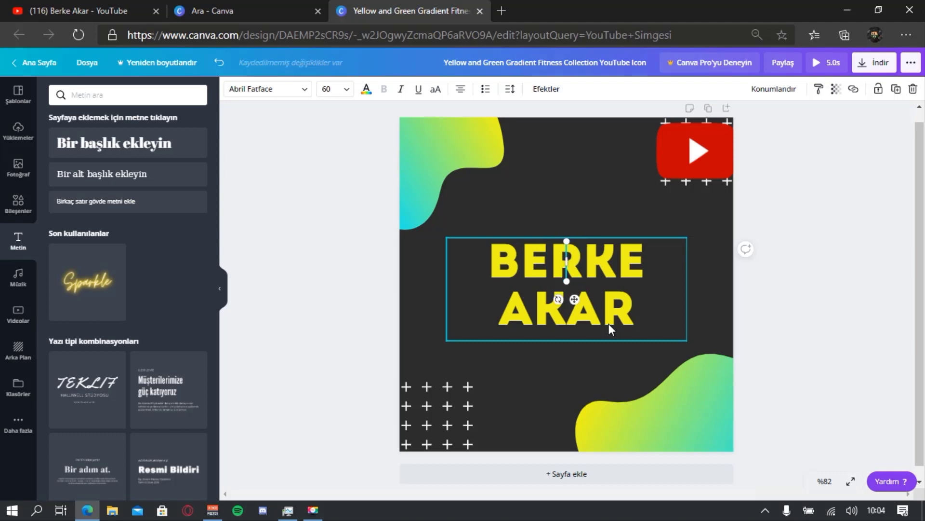
type("m Kanalı")
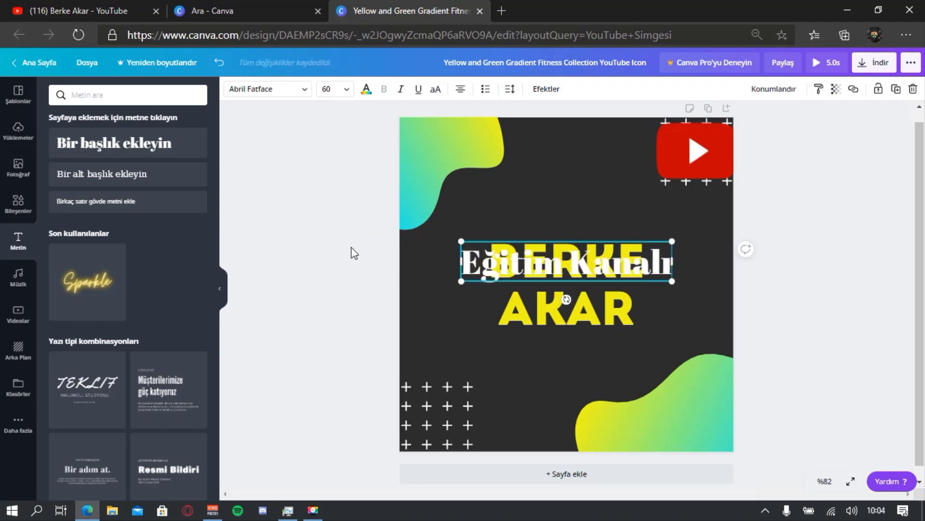
left_click(318, 247)
Move the Eğitim Kanalı heading above the name and set its font to Aileron Heavy.
left_click_drag(605, 265, 603, 204)
left_click_drag(468, 205, 694, 213)
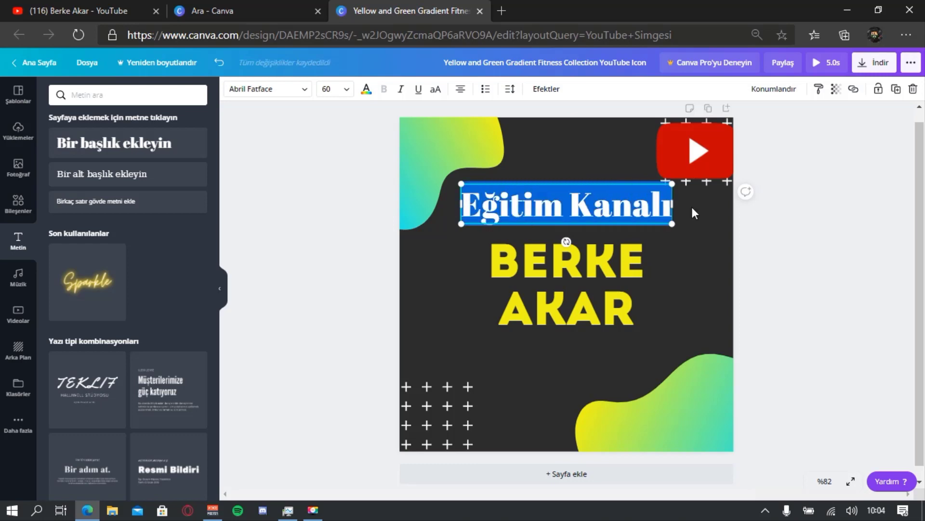
left_click(292, 94)
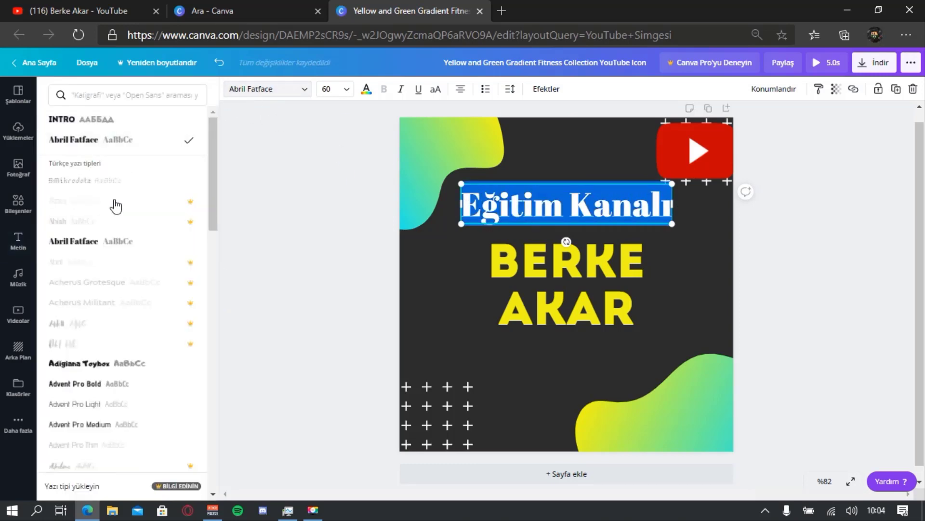
scroll(116, 217, "down", 3)
scroll(129, 221, "down", 2)
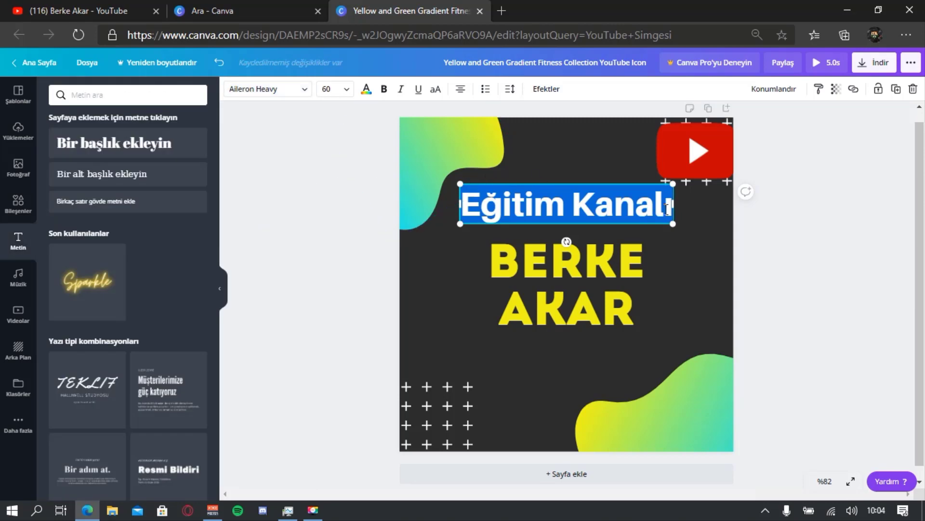
Set the Eğitim Kanalı heading's font size to 60.
left_click(347, 90)
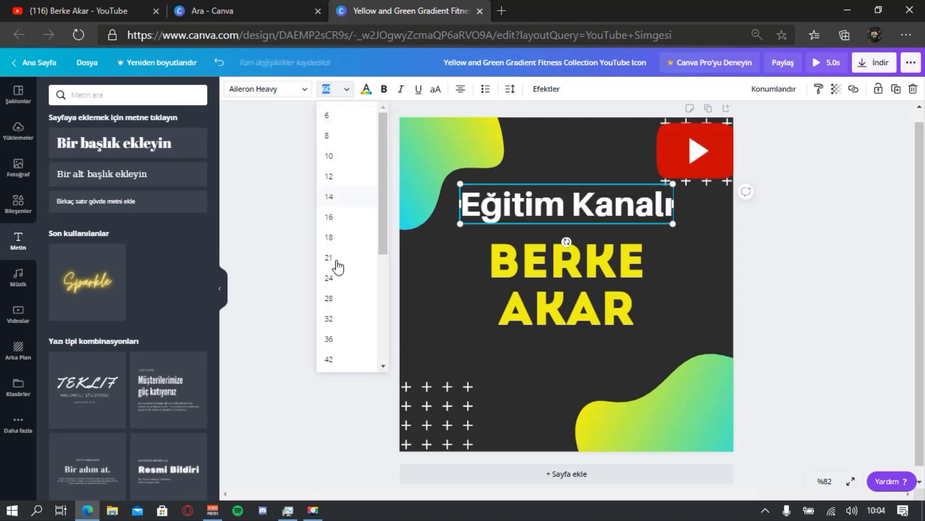
scroll(335, 270, "down", 3)
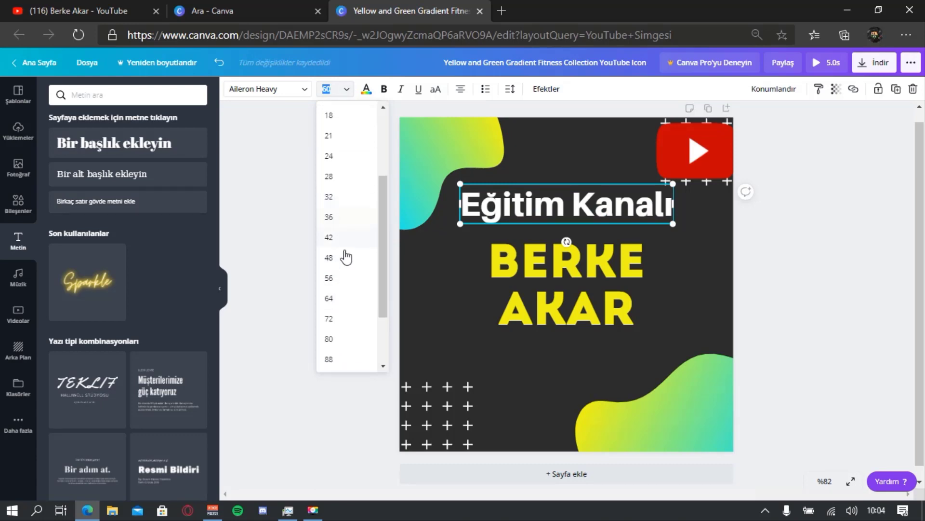
left_click(346, 222)
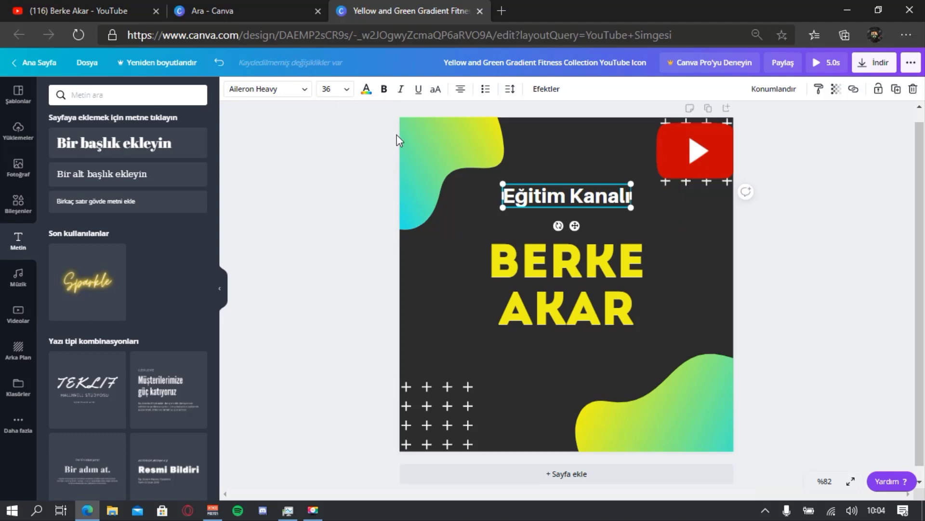
key("BackSpace")
key("BackSpace")
type("9")
key("BackSpace")
key("Return")
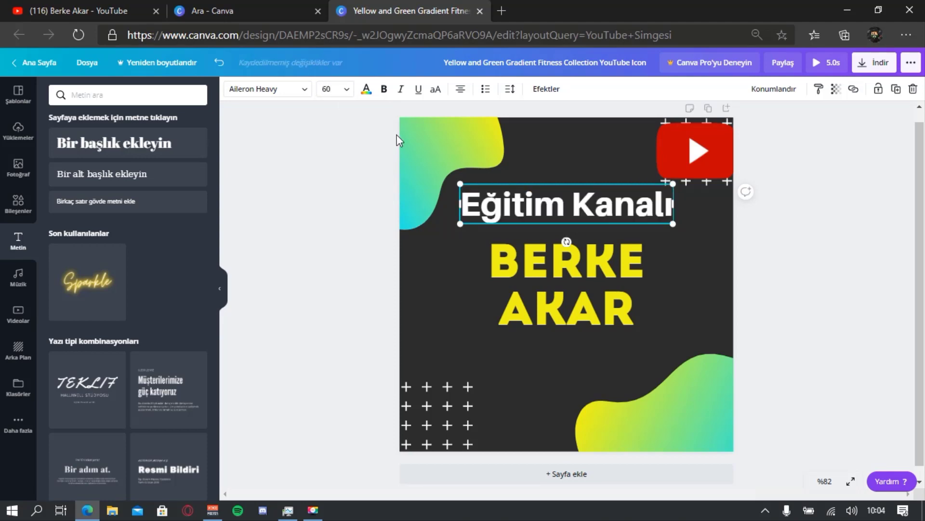
left_click(325, 89)
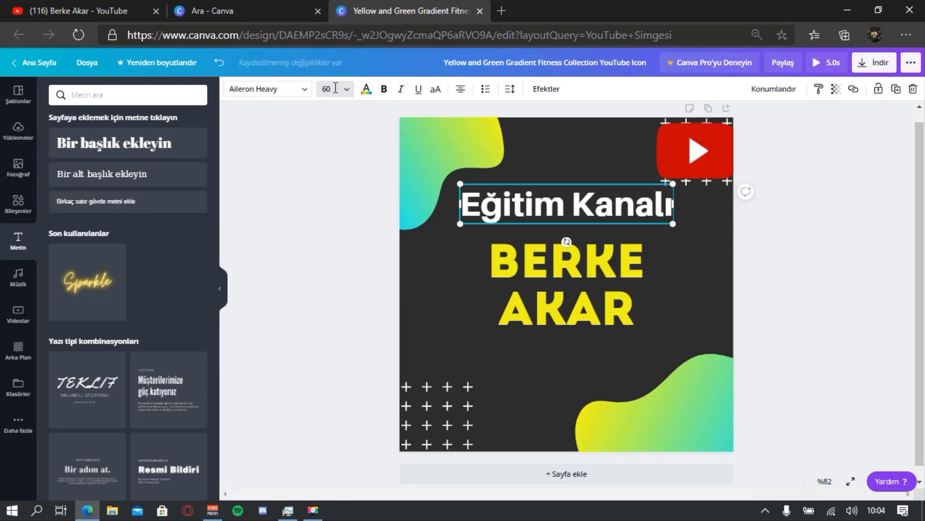
left_click(276, 295)
Nudge the heading, undo the move, and reselect the whole Eğitim Kanalı text.
mouse_move(605, 205)
left_mouse_down()
mouse_move(750, 200)
mouse_move(609, 210)
left_mouse_up()
key("ctrl+z")
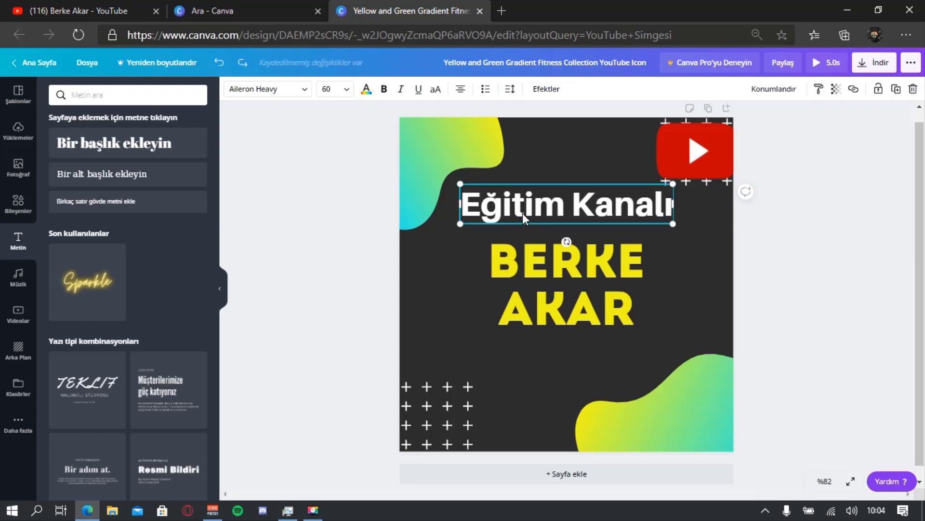
double_click(672, 201)
left_click(654, 204)
left_click_drag(672, 203, 468, 210)
left_click(367, 89)
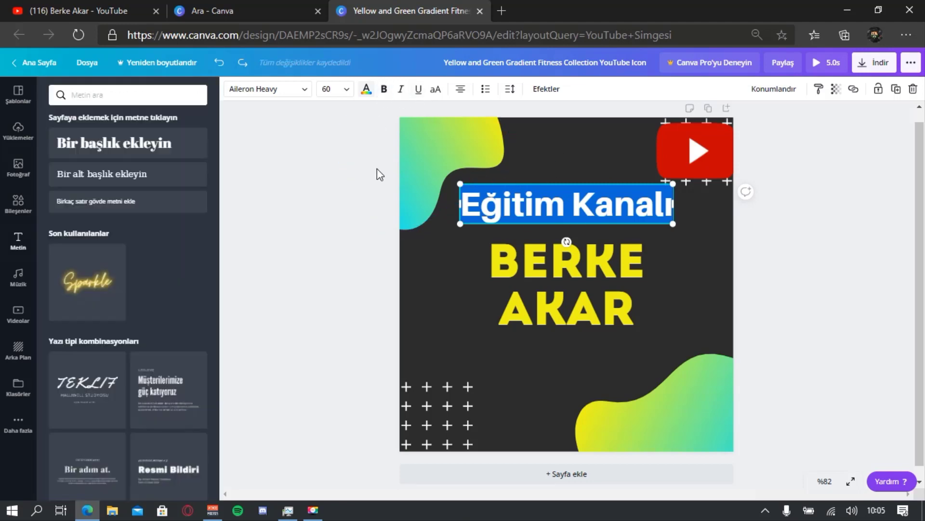
Leave the colour options and reselect all of the Eğitim Kanalı heading text.
left_click(382, 89)
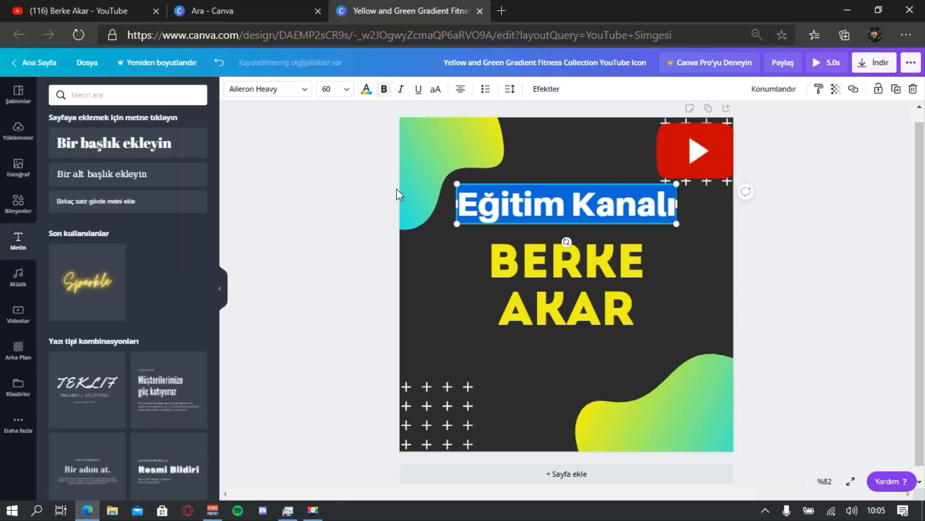
left_click(564, 206)
left_click(349, 224)
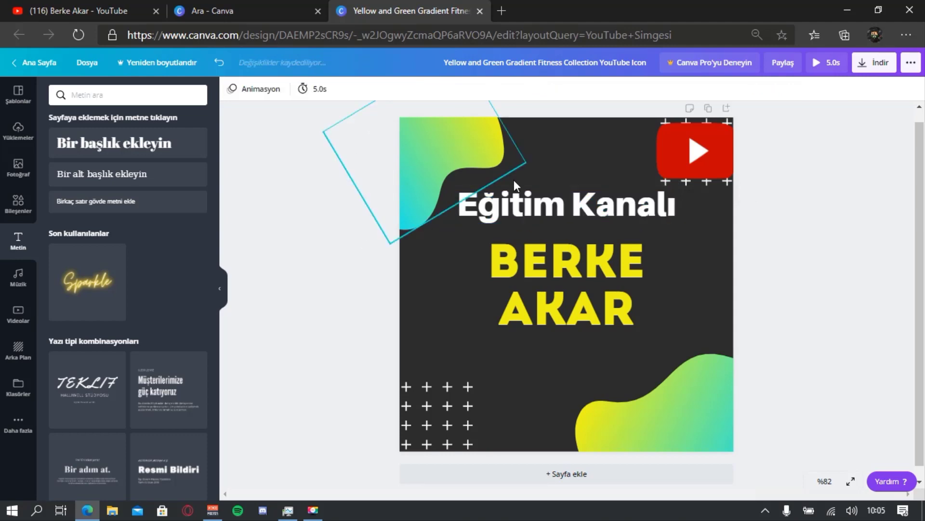
left_click(673, 205)
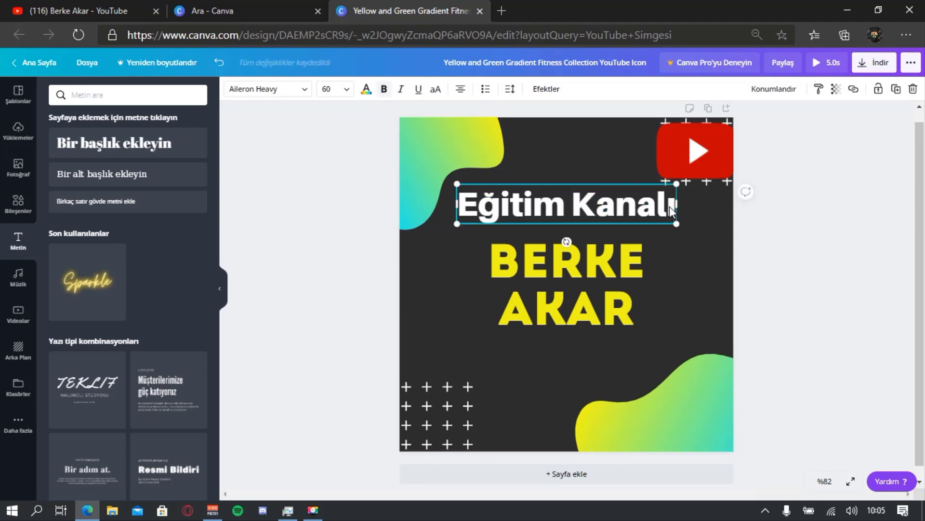
double_click(670, 207)
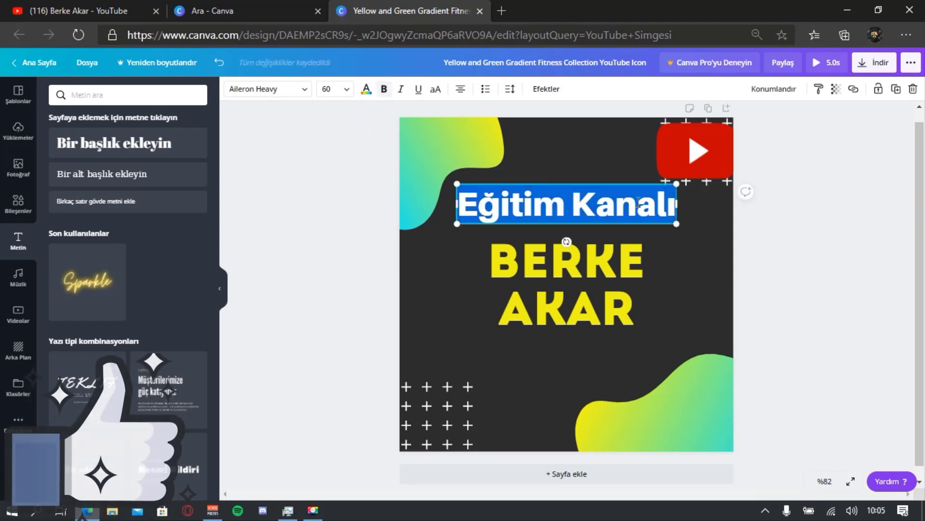
left_click(345, 212)
left_click(617, 206)
double_click(649, 207)
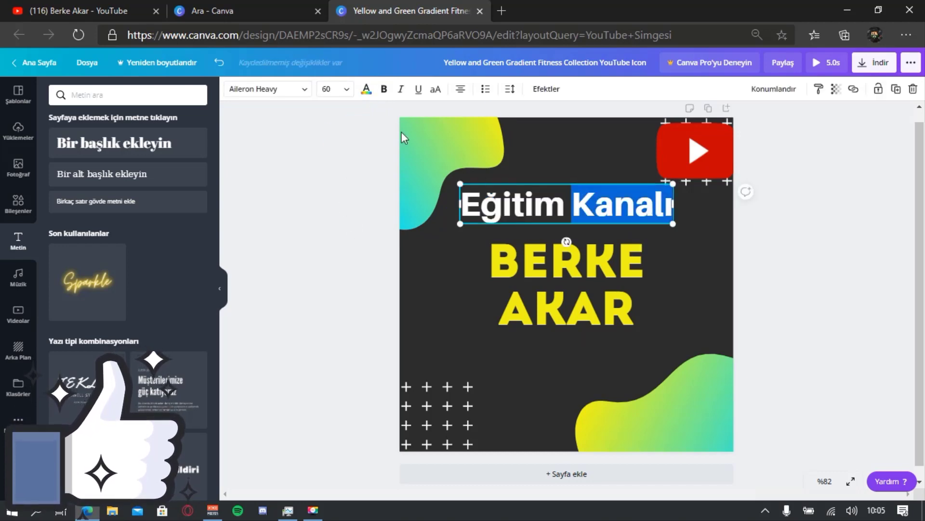
key("ctrl+a")
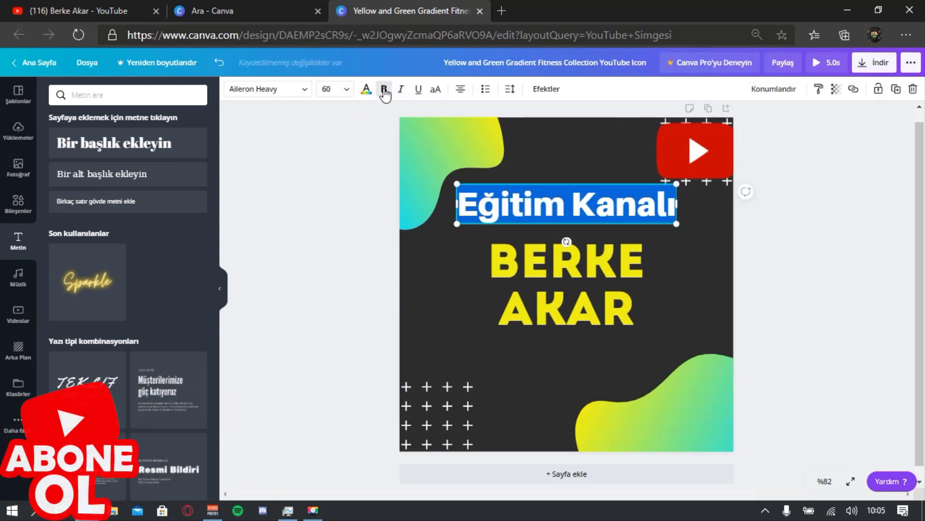
Try italic and underline on the heading, then remove both, leaving it bold.
left_click(403, 90)
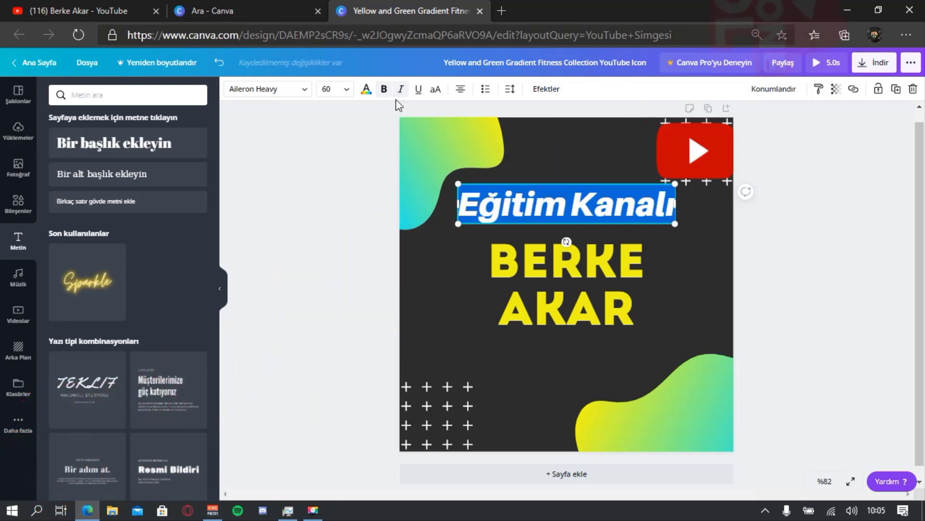
left_click(400, 89)
left_click(419, 91)
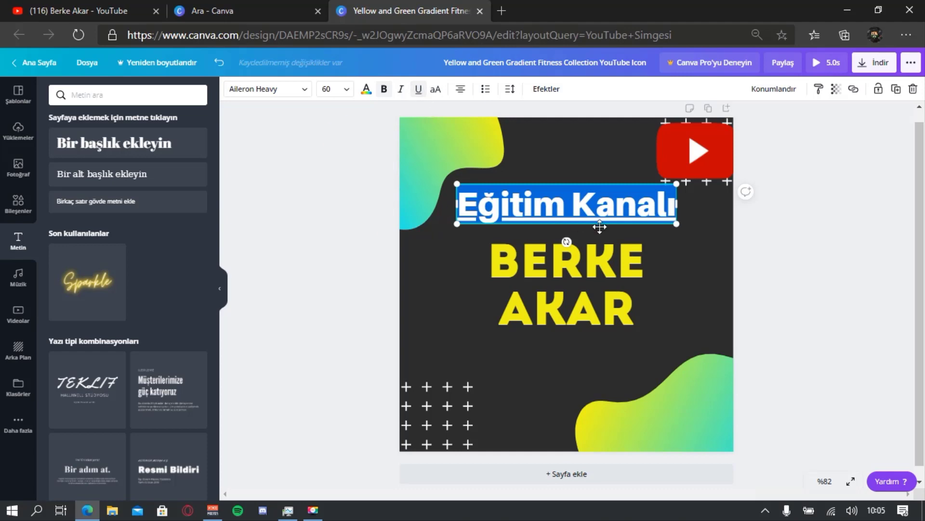
left_click(418, 90)
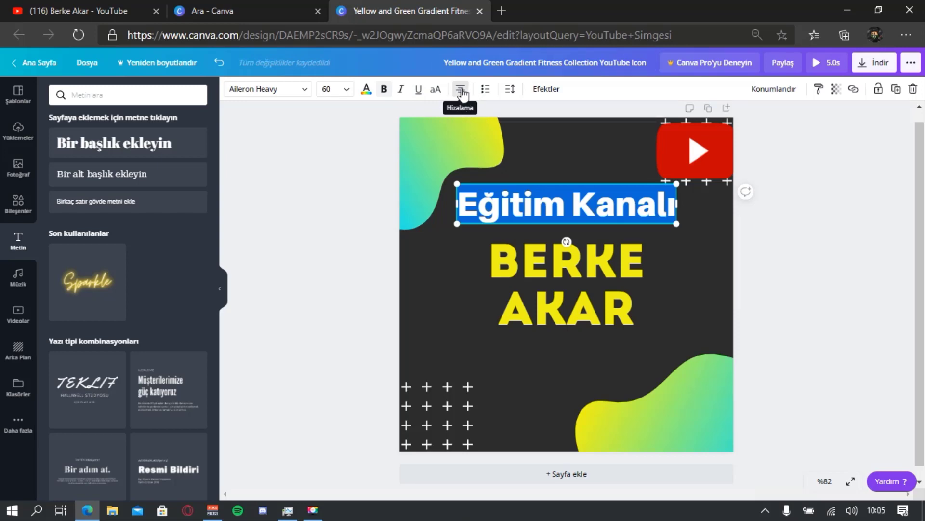
left_click(555, 91)
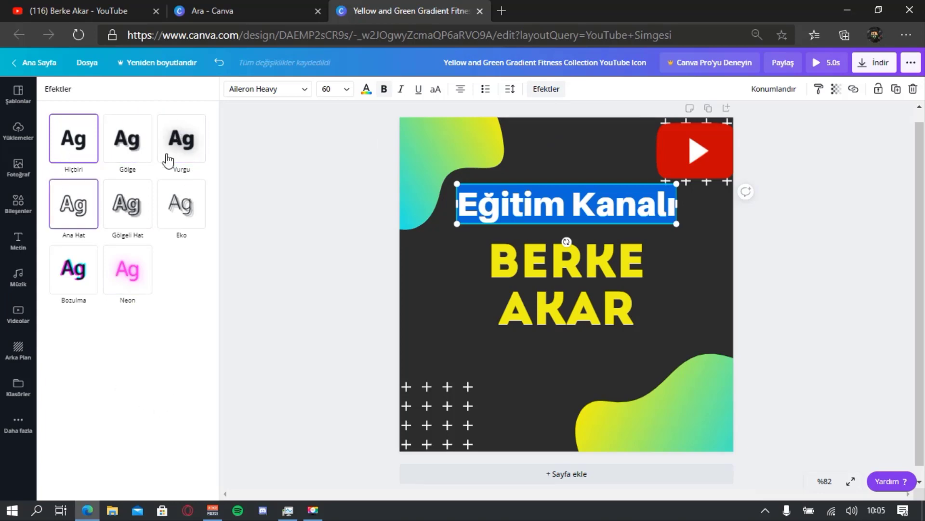
Give the yellow name title a yellow Gölge shadow: distance 50, direction −45, transparency 40.
left_click(627, 300)
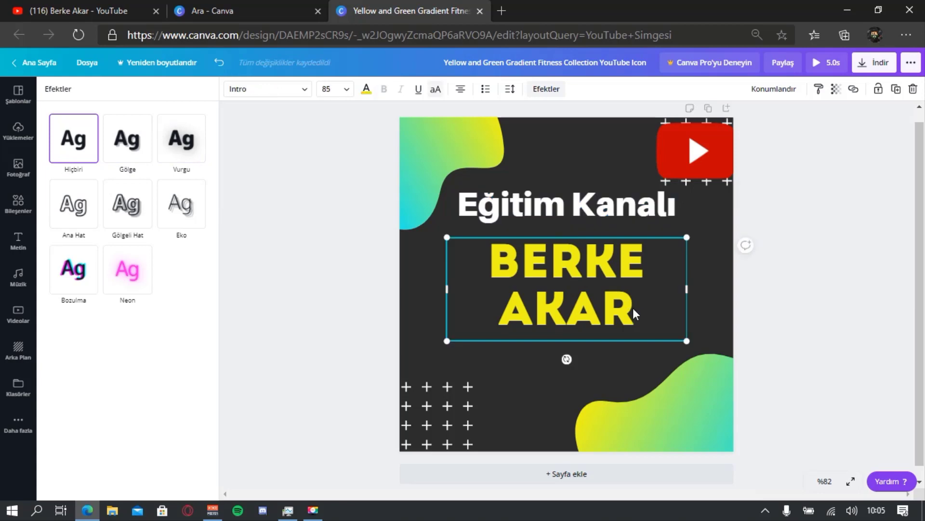
left_click(630, 312)
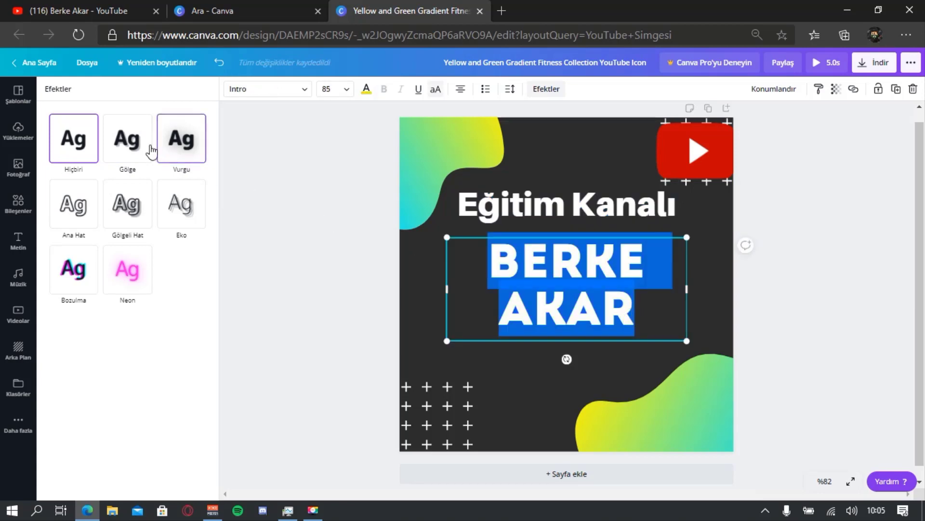
left_click(145, 150)
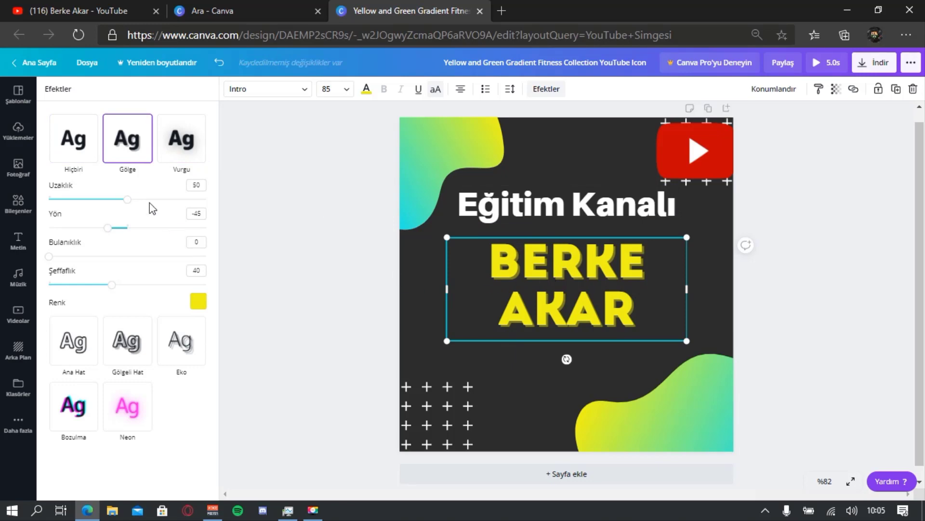
left_click_drag(127, 201, 105, 203)
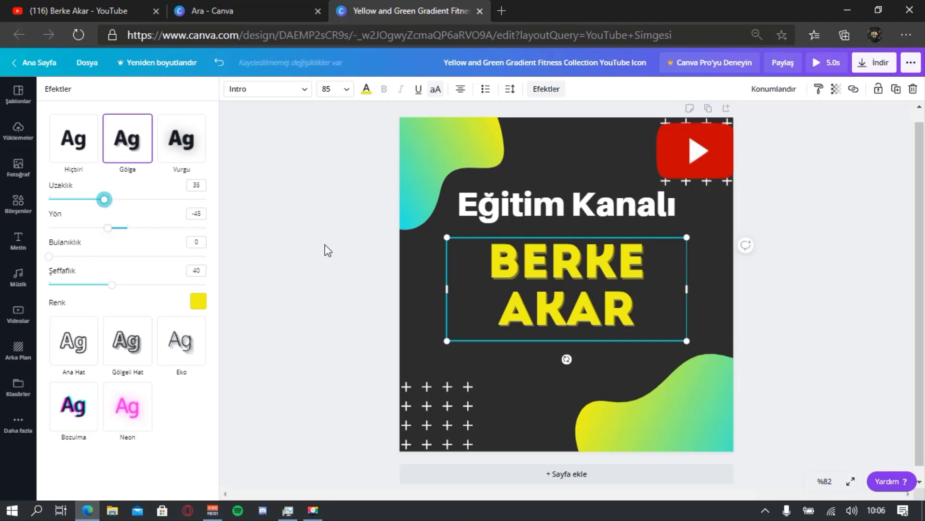
left_click_drag(50, 260, 152, 262)
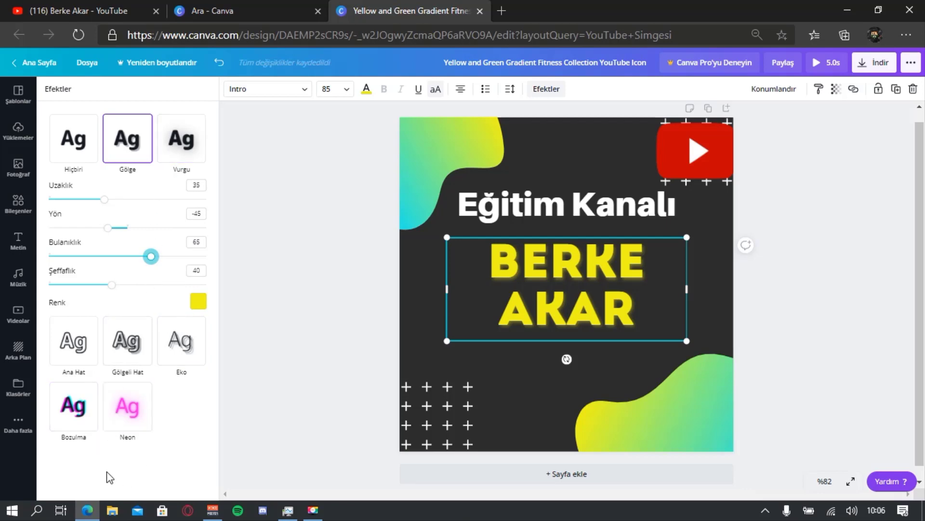
left_click(176, 142)
left_click(127, 140)
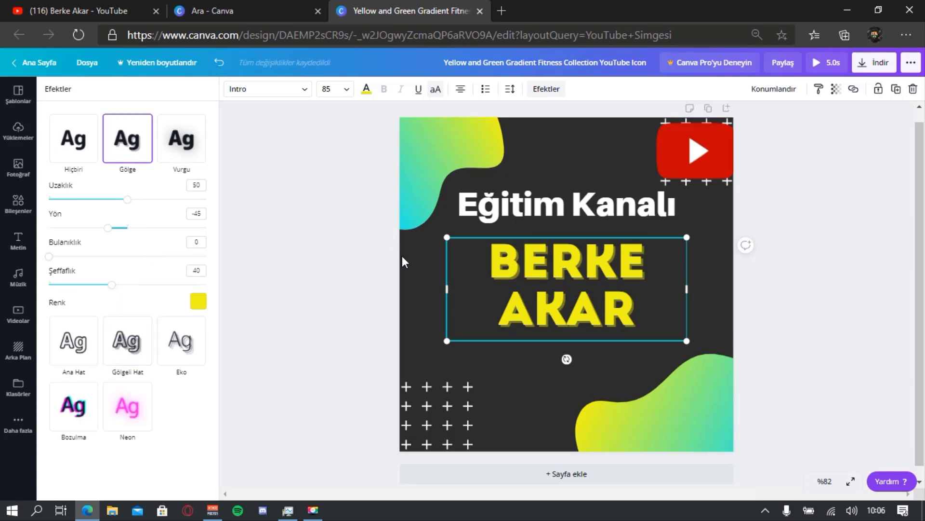
left_click(601, 215)
Apply a faint Vurgu glow to the Eğitim Kanalı heading by lowering its Yoğunluk slider.
left_click(674, 207)
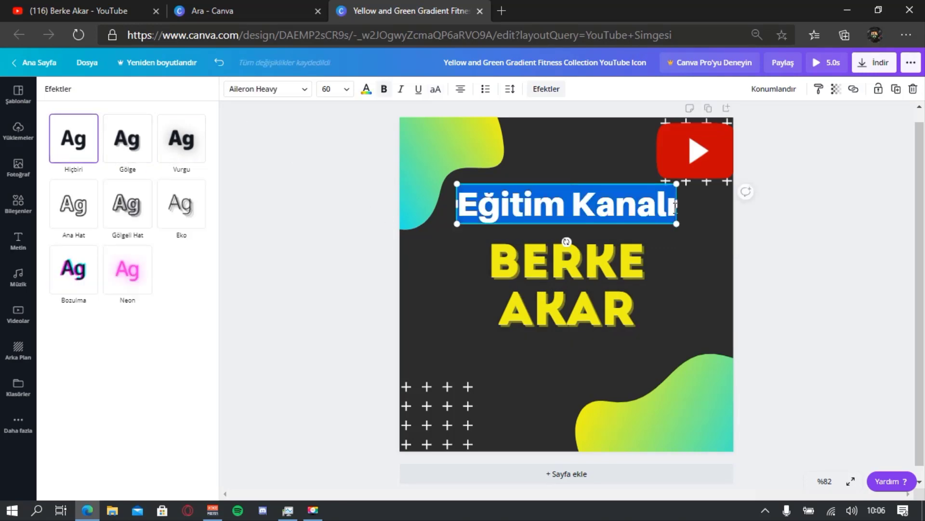
left_click(191, 129)
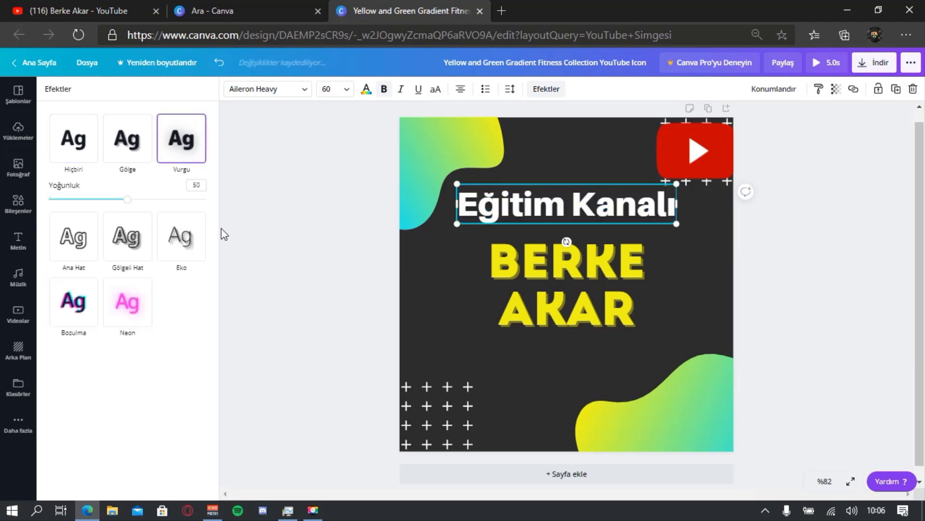
left_click_drag(126, 199, 6, 206)
left_click(196, 200)
left_click_drag(196, 200, 239, 207)
left_click(289, 227)
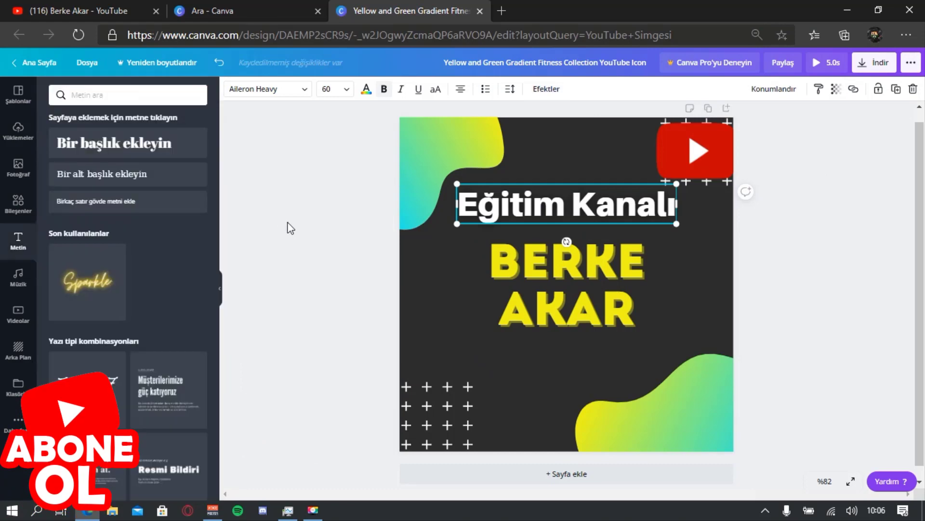
left_click(347, 258)
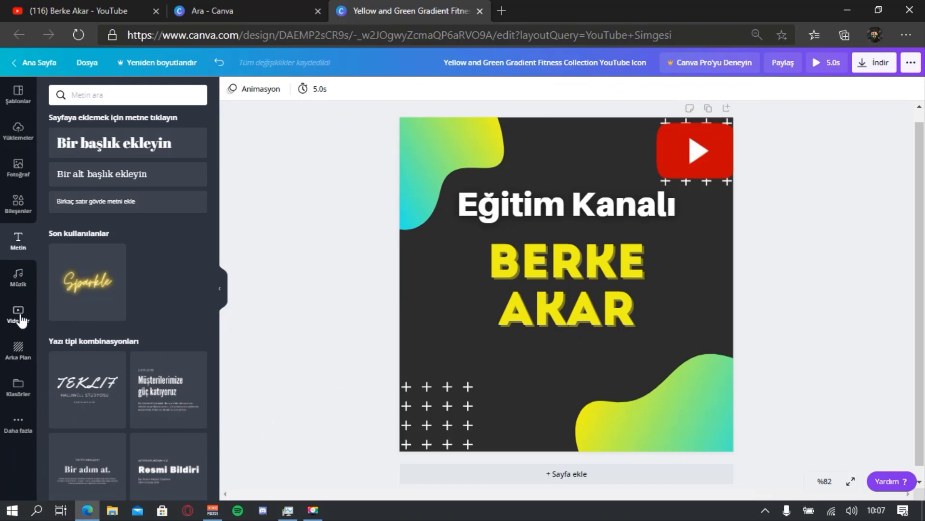
Look through the Arka Plan, Videolar and Müzik panels, ending on the Bileşenler elements library.
left_click(20, 351)
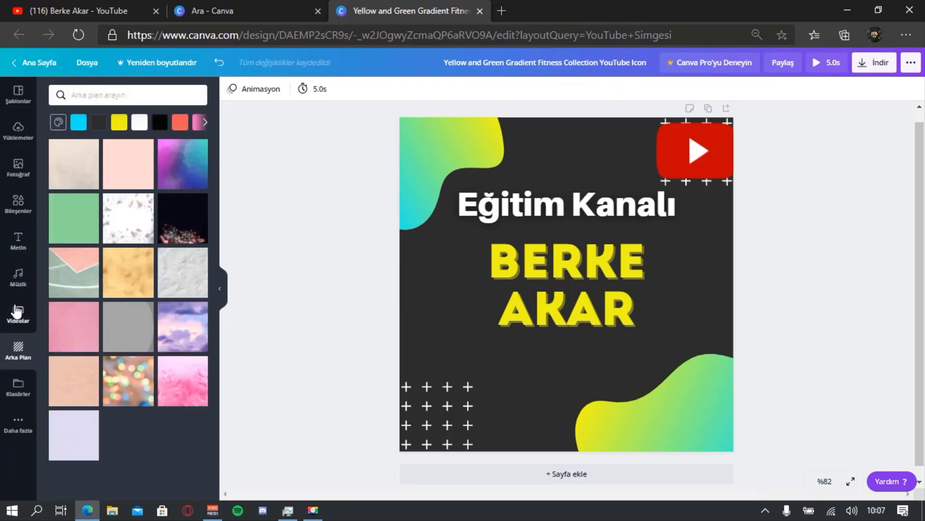
scroll(120, 382, "down", 5)
scroll(45, 325, "up", 10)
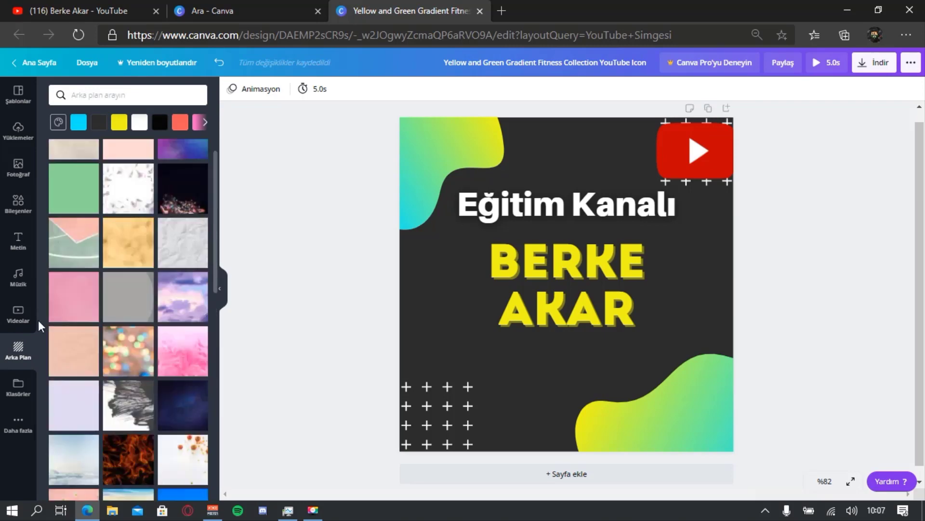
left_click(17, 316)
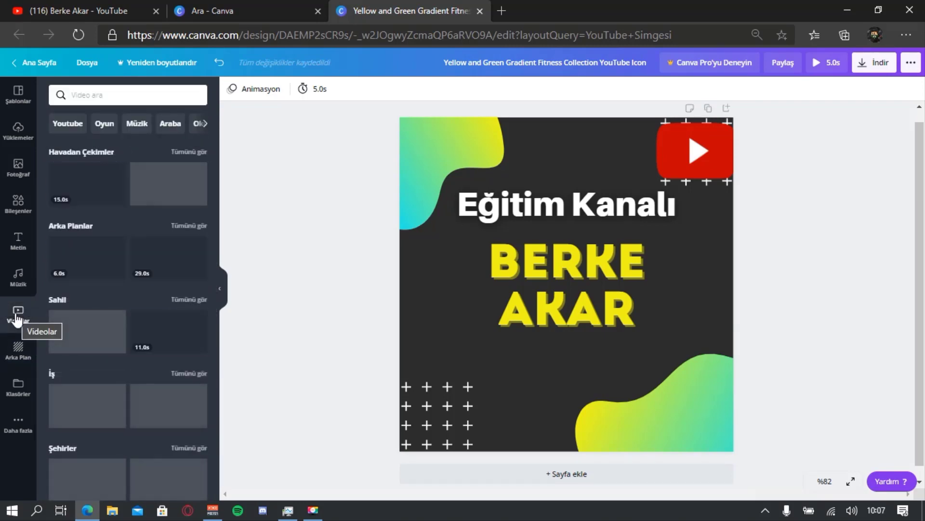
left_click(18, 277)
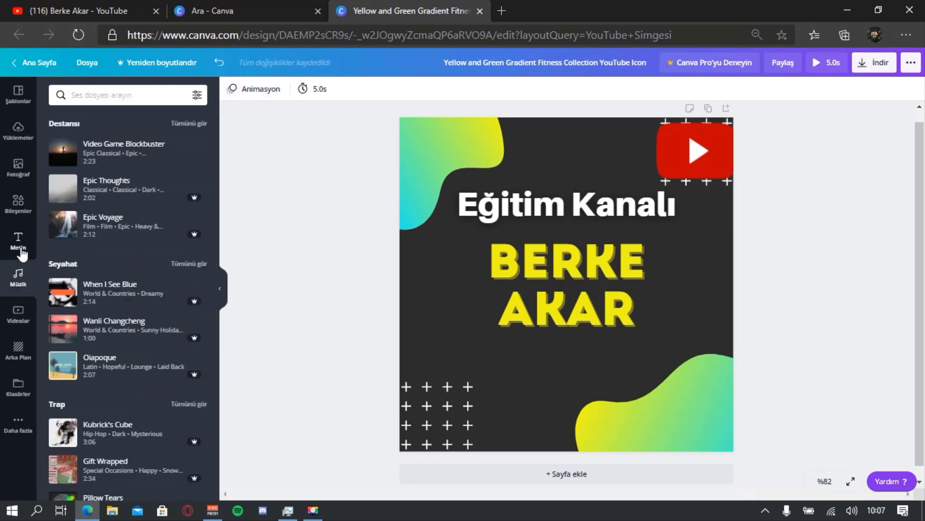
left_click(19, 203)
scroll(120, 277, "down", 8)
scroll(119, 279, "up", 8)
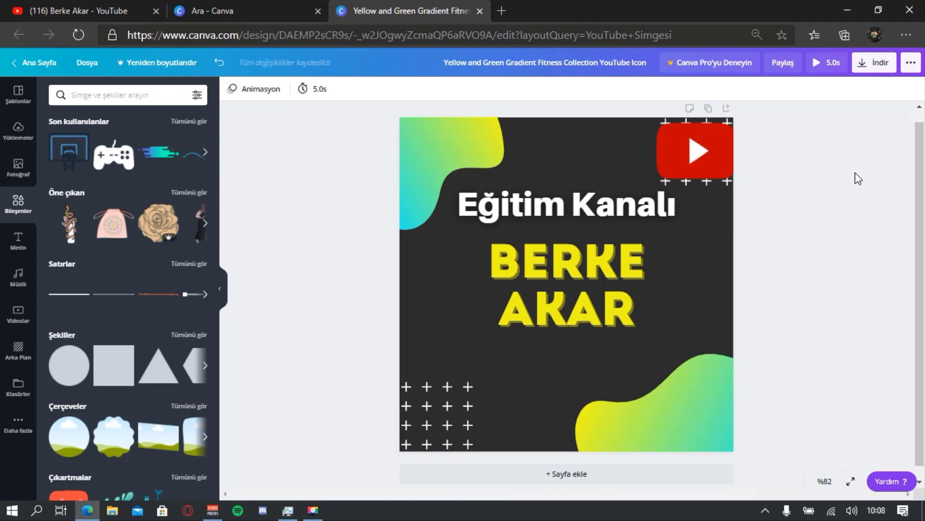
Download the icon design as a PNG, dismiss the Canva Pro pop-up and close the tab.
left_click(892, 65)
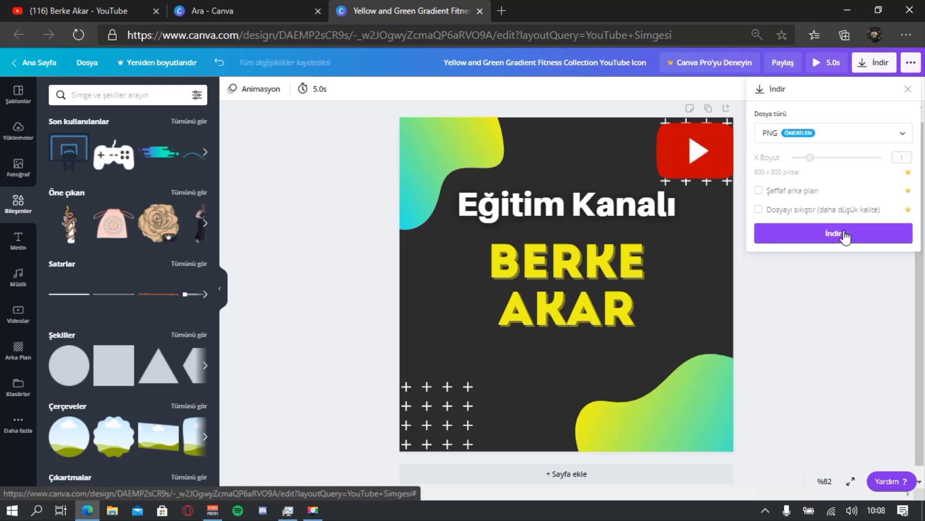
left_click(851, 228)
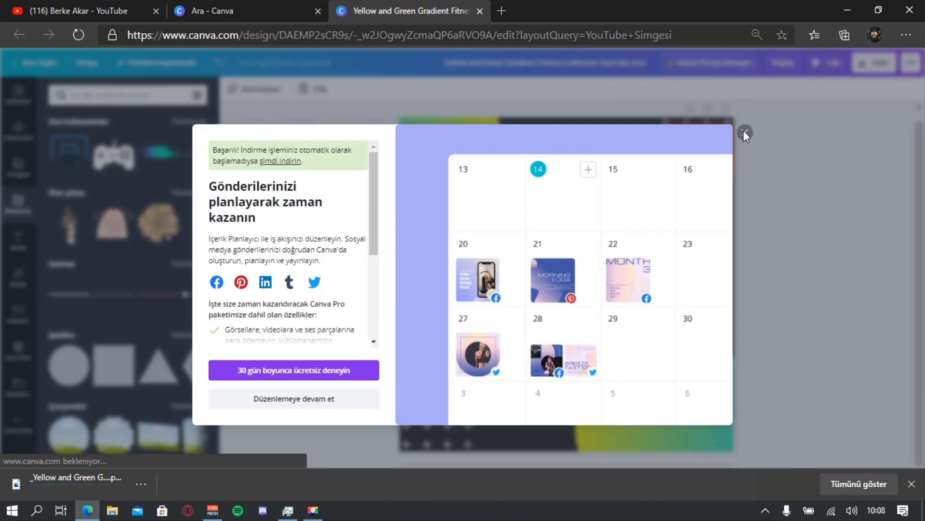
left_click(794, 290)
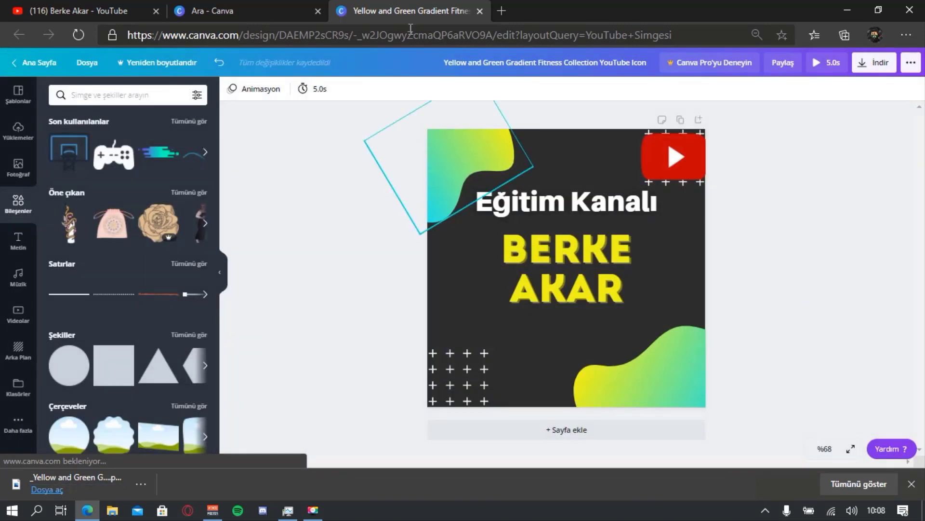
middle_click(389, 1)
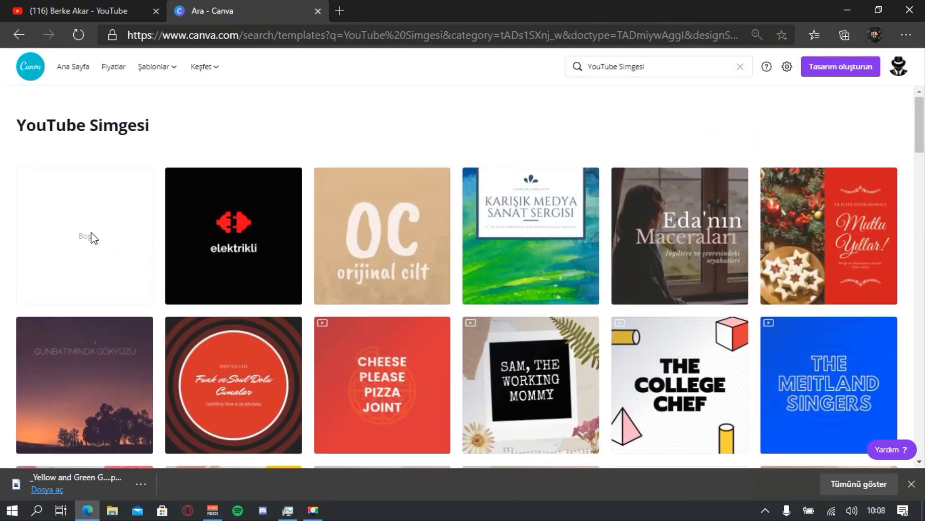
Start a new blank 800 x 800 px design and switch to it.
left_click(91, 232)
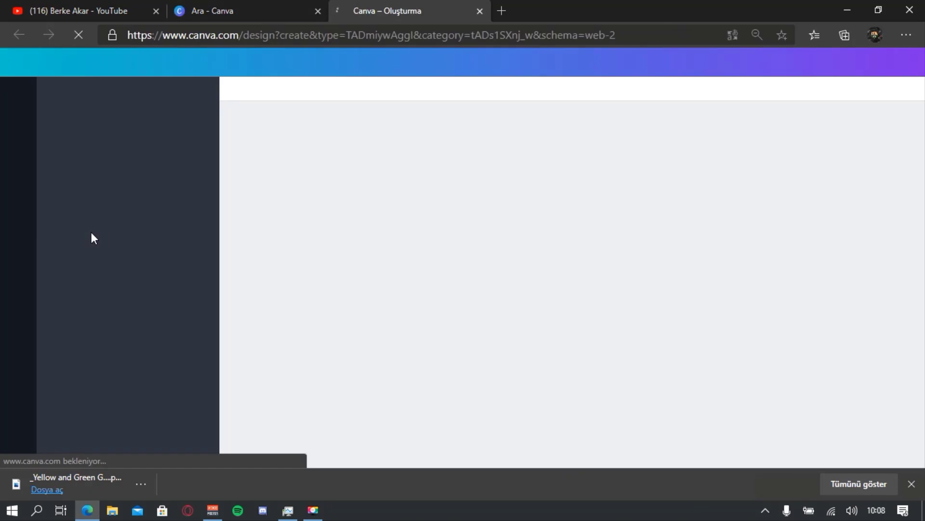
left_click(210, 6)
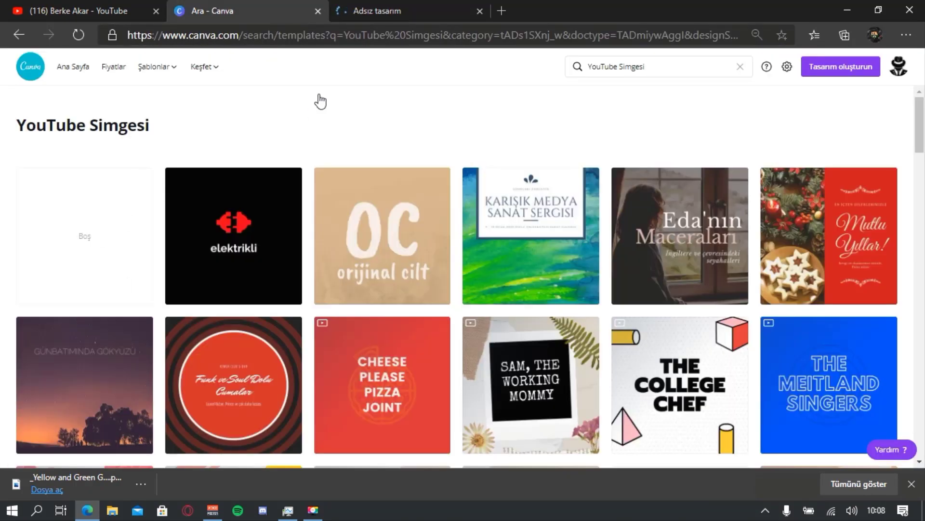
left_click(342, 17)
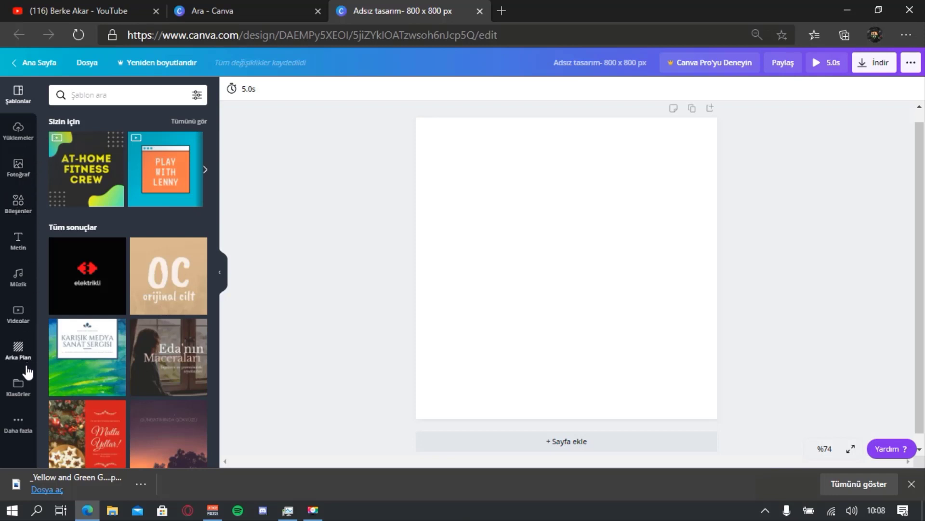
Apply the starry night-sky photo from Arka Plan as the design's full background.
left_click(9, 361)
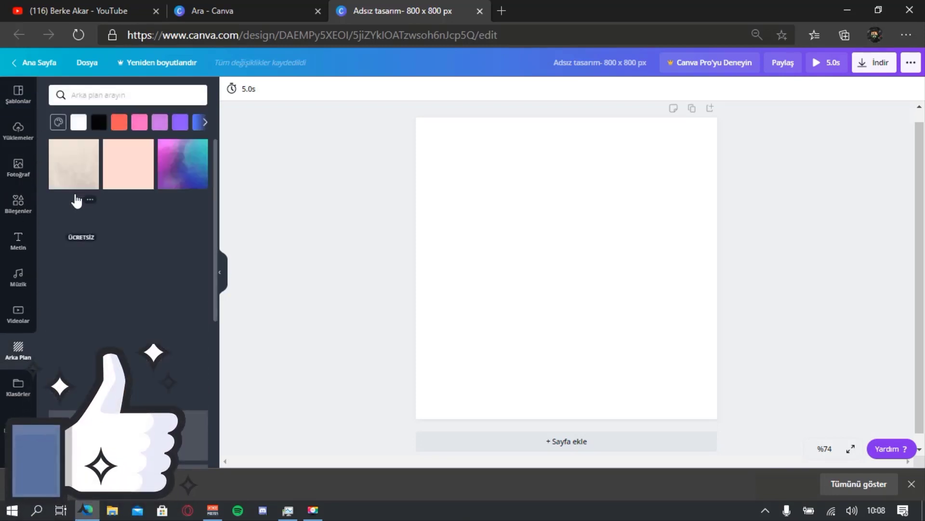
scroll(164, 263, "down", 2)
scroll(164, 260, "down", 2)
scroll(165, 260, "up", 2)
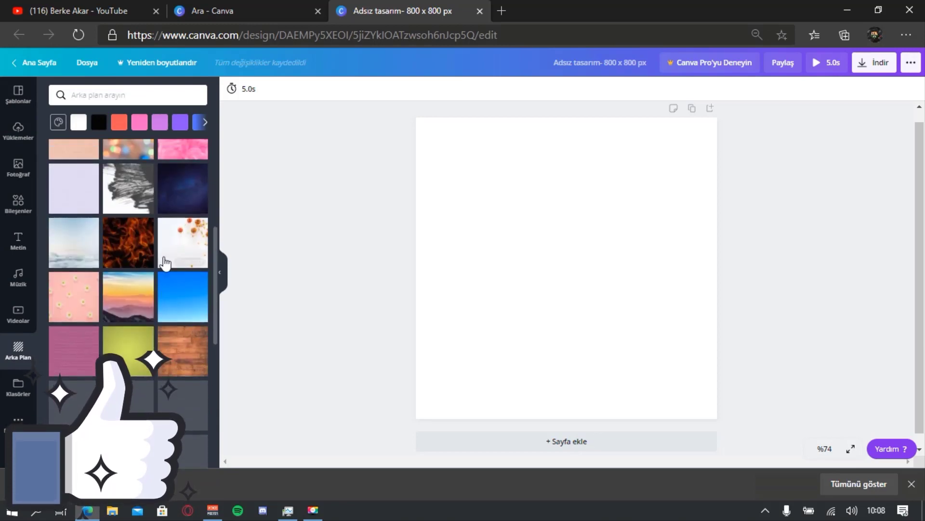
scroll(164, 260, "down", 5)
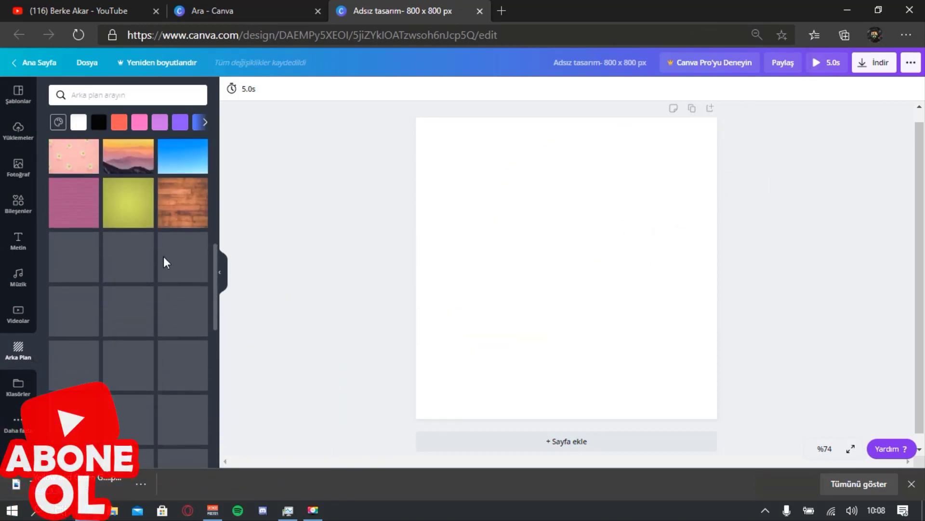
scroll(164, 263, "down", 8)
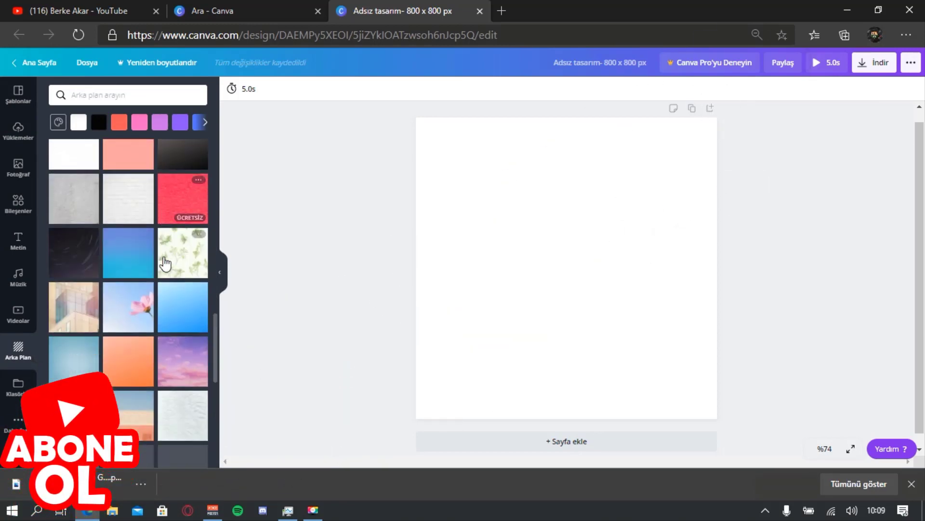
scroll(164, 263, "down", 8)
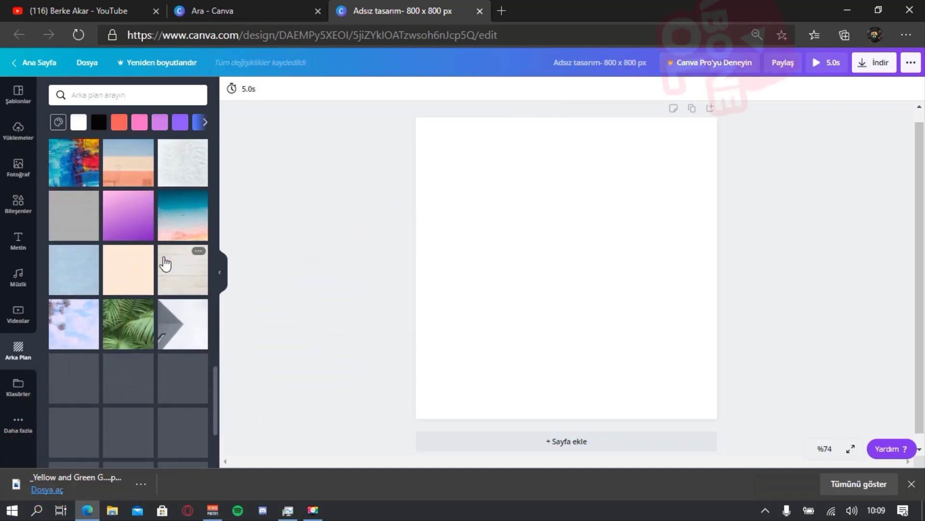
scroll(165, 260, "down", 10)
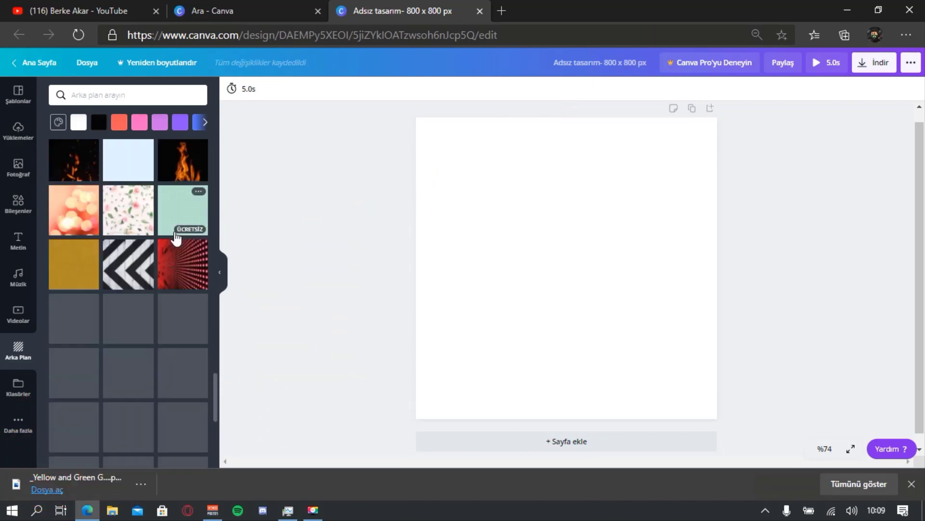
scroll(176, 238, "down", 10)
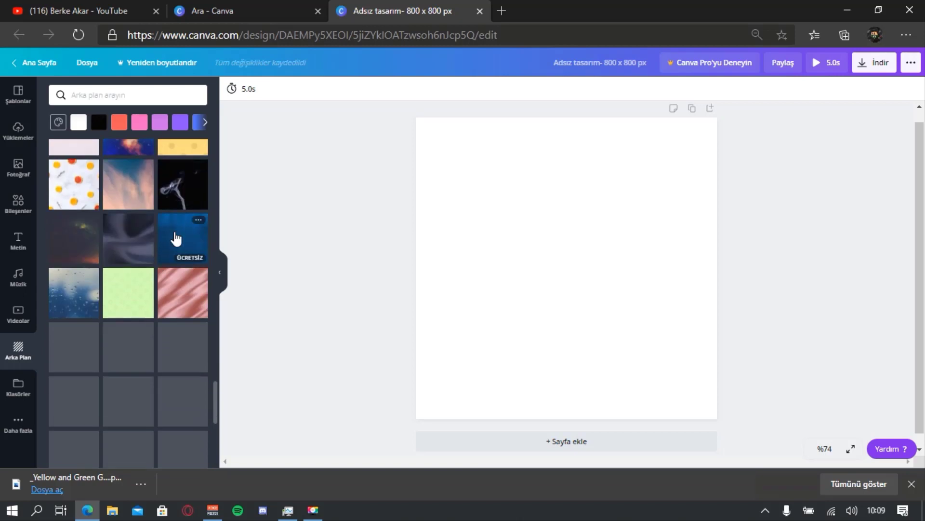
scroll(176, 238, "down", 5)
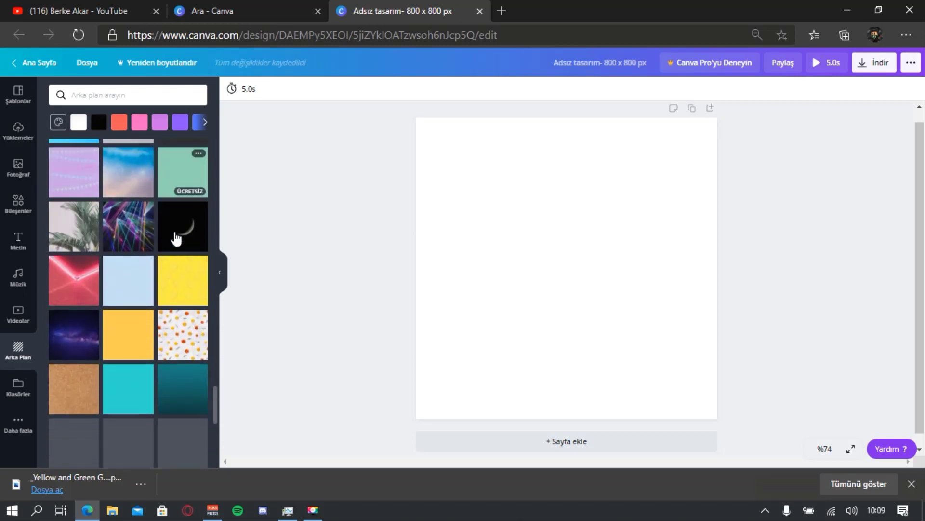
scroll(172, 239, "down", 6)
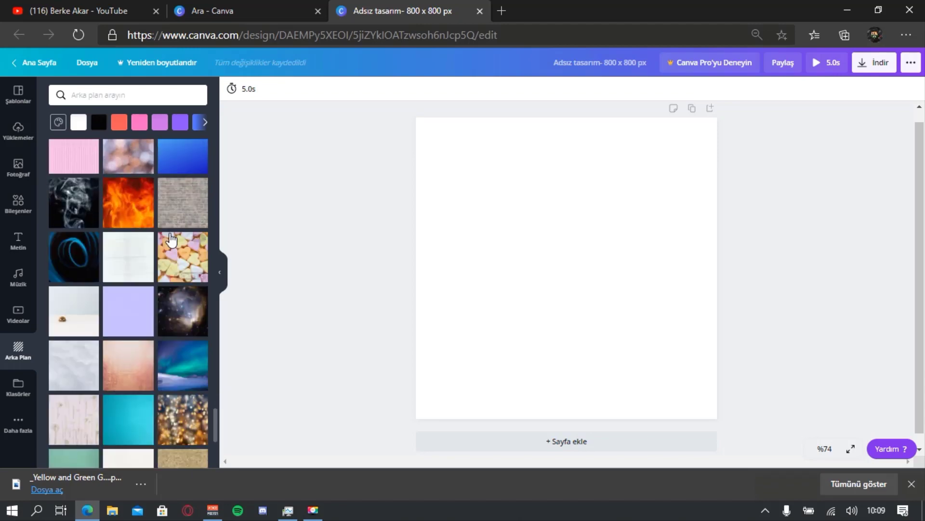
scroll(111, 299, "down", 5)
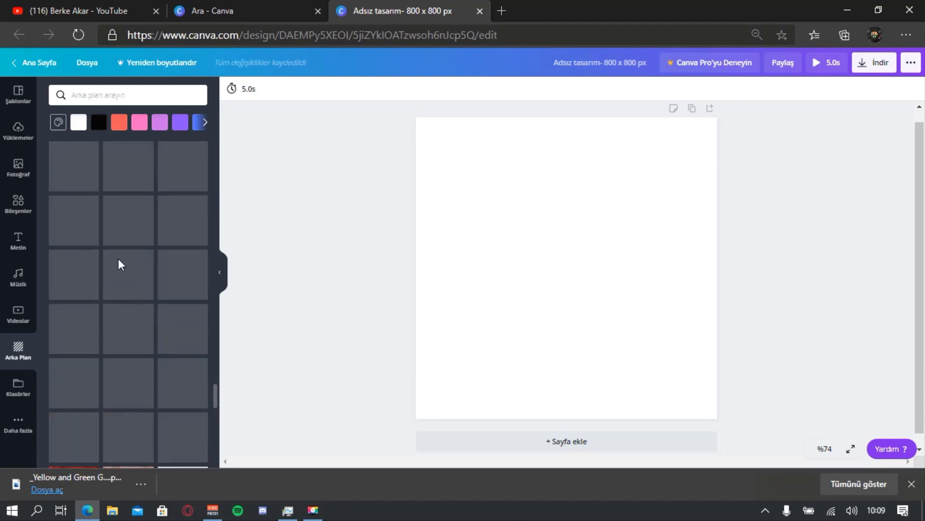
scroll(88, 308, "up", 1)
scroll(88, 307, "up", 2)
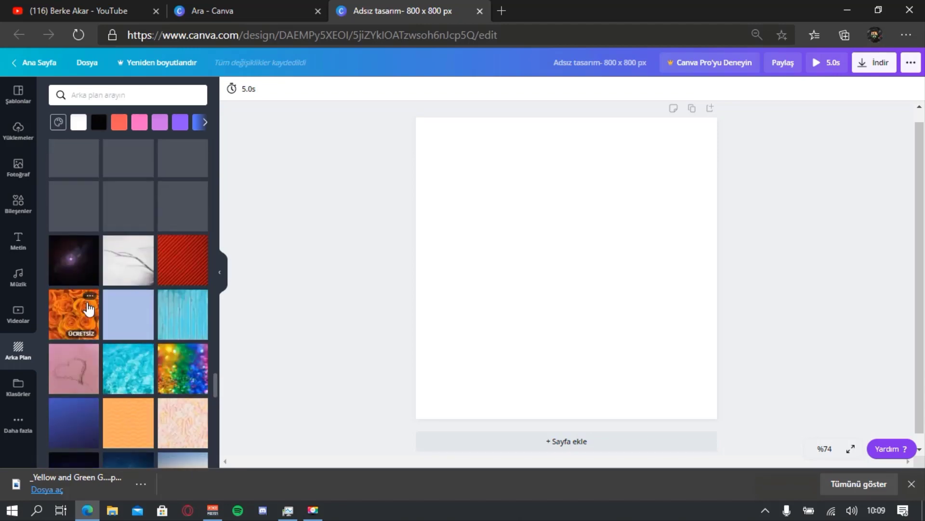
scroll(116, 318, "up", 2)
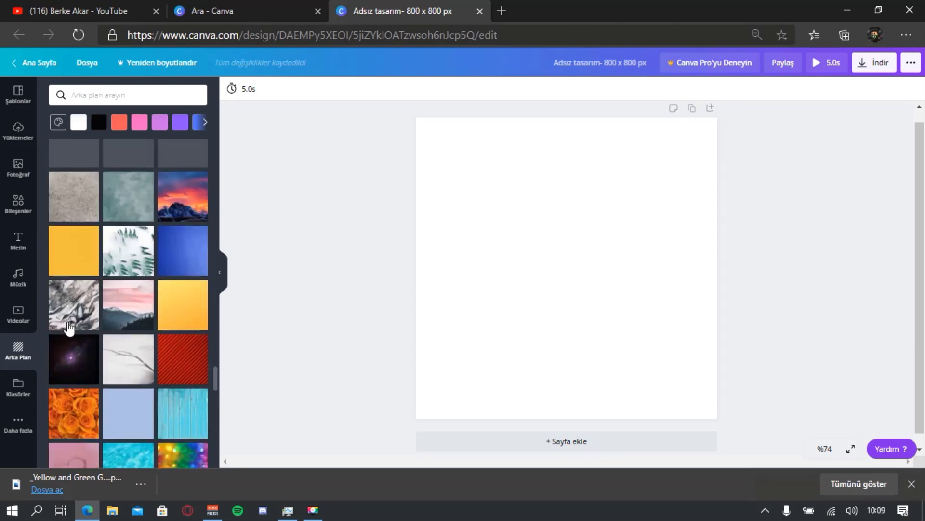
scroll(143, 414, "up", 5)
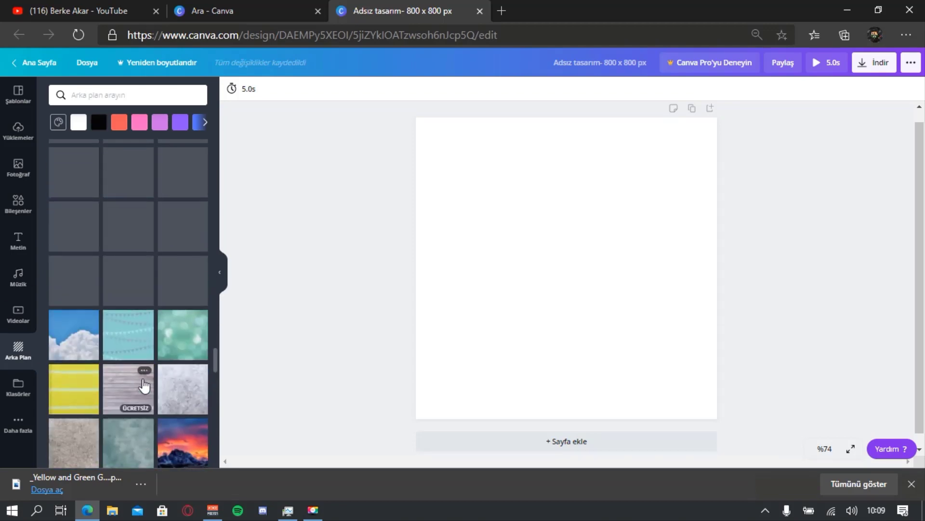
scroll(95, 371, "up", 3)
scroll(96, 370, "up", 4)
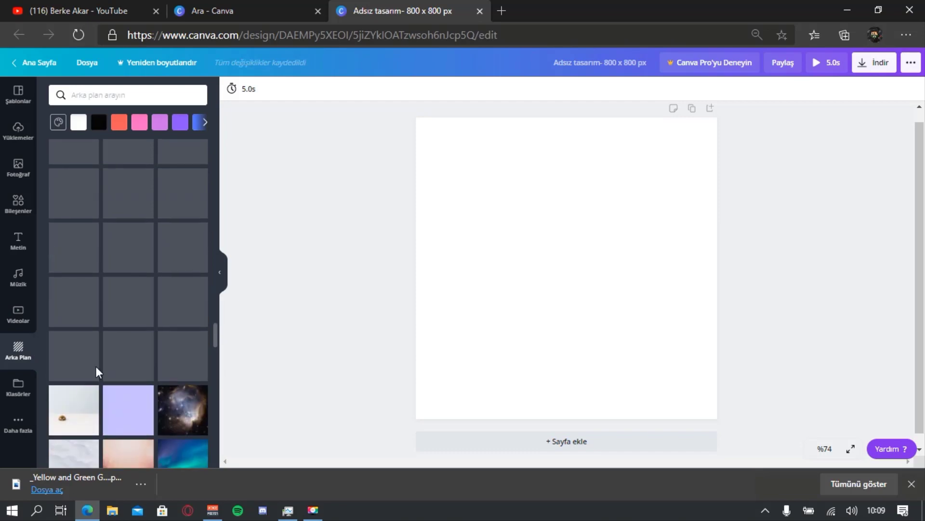
scroll(77, 298, "up", 4)
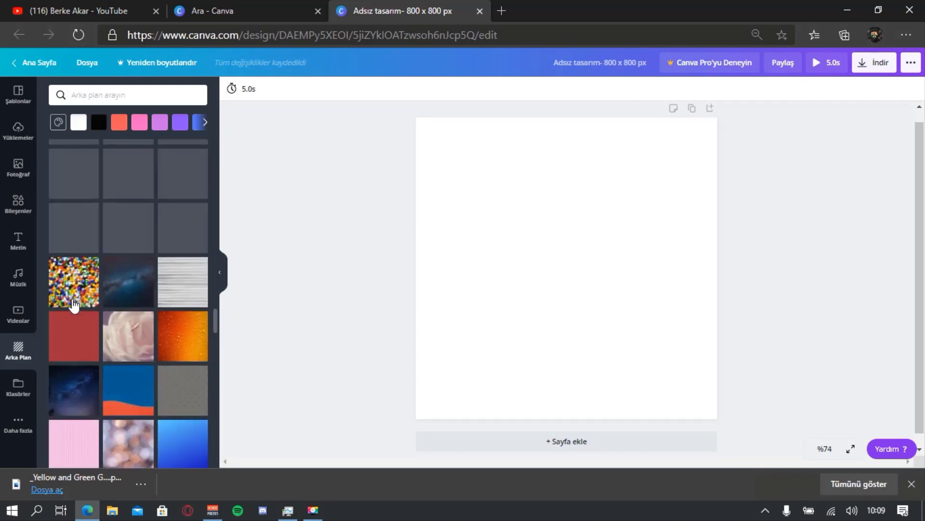
scroll(95, 306, "up", 4)
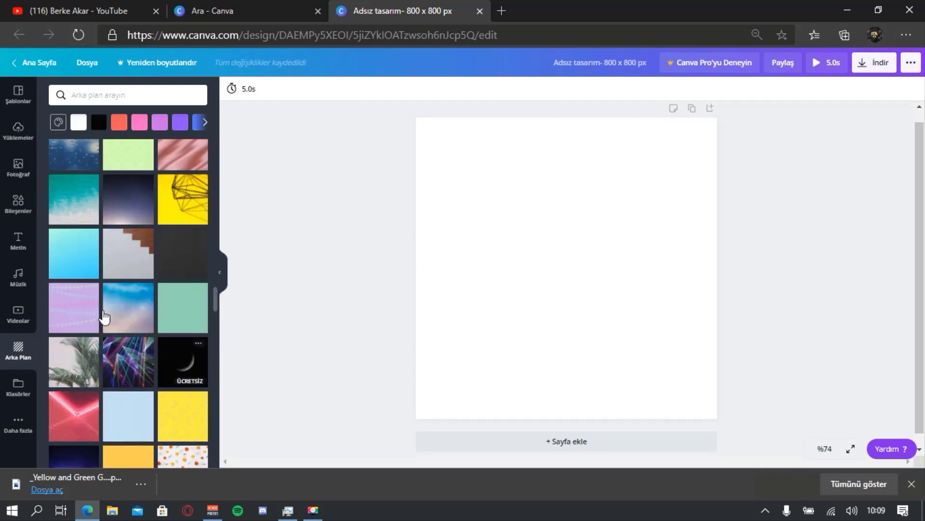
left_click(130, 205)
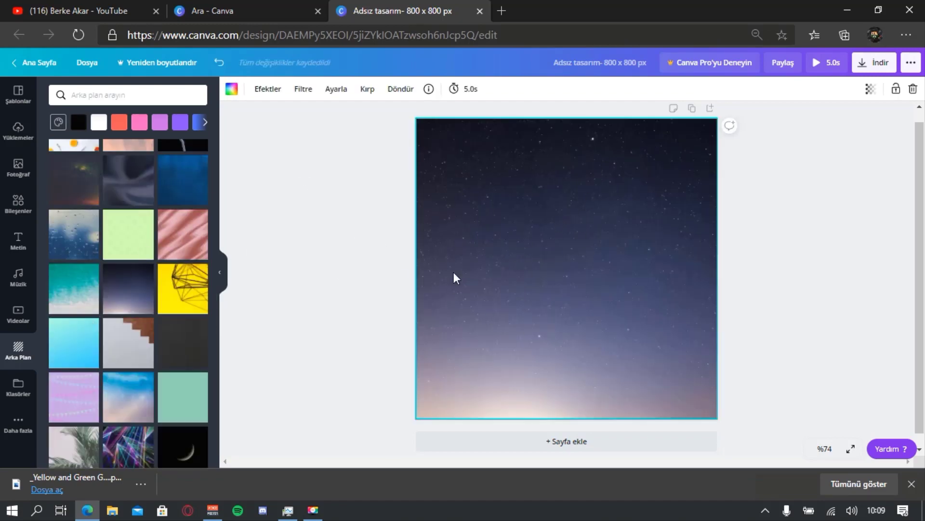
scroll(140, 212, "up", 5)
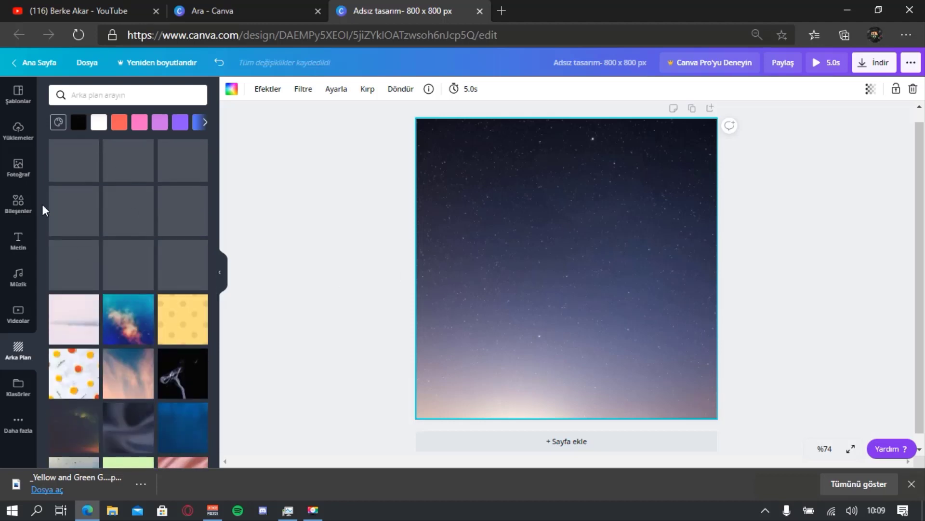
Add a heading over the starry background and type the creator's name in it.
left_click(370, 250)
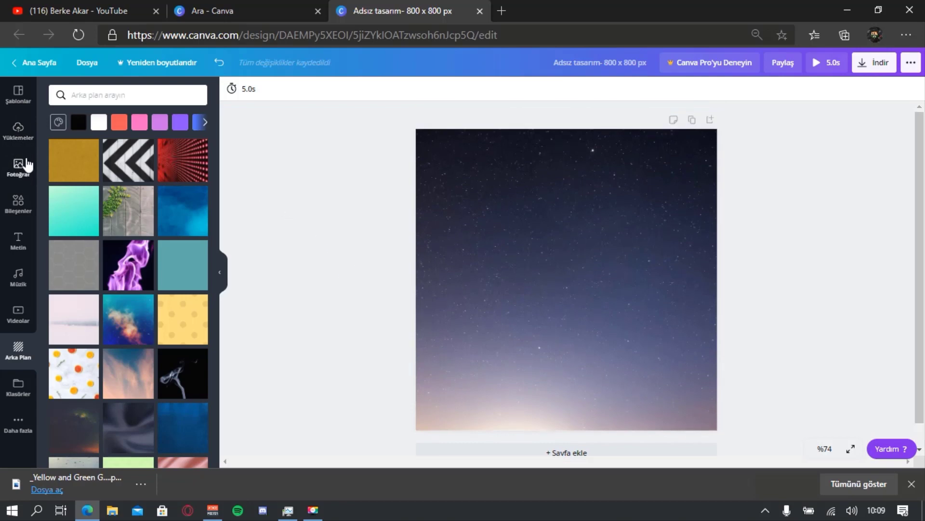
left_click(18, 239)
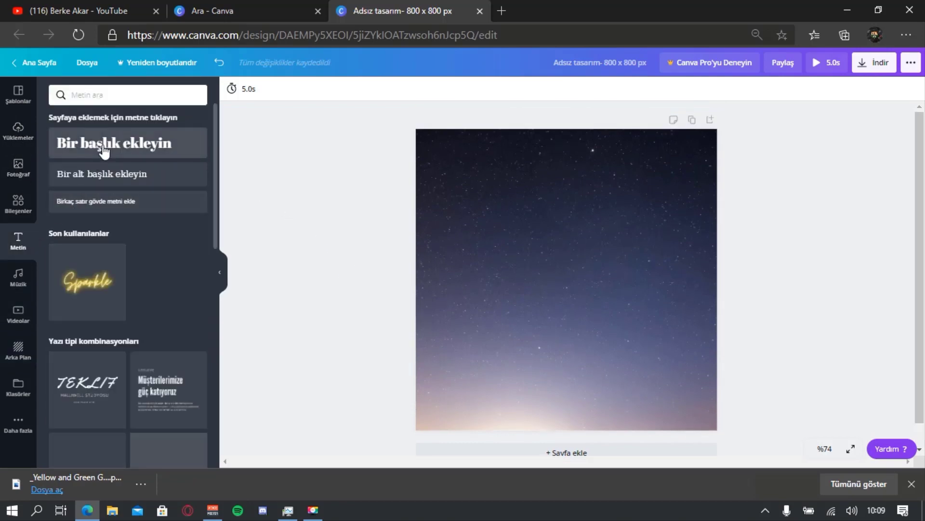
left_click(106, 148)
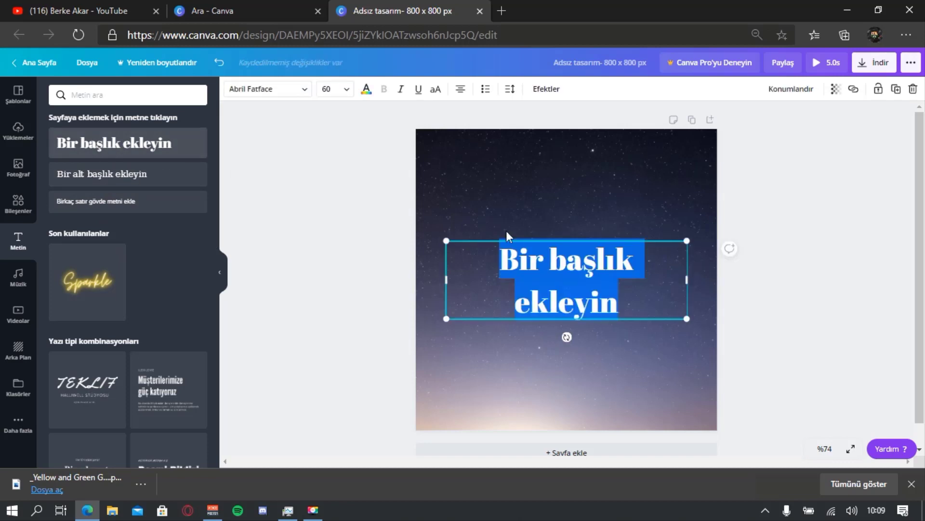
key("BackSpace")
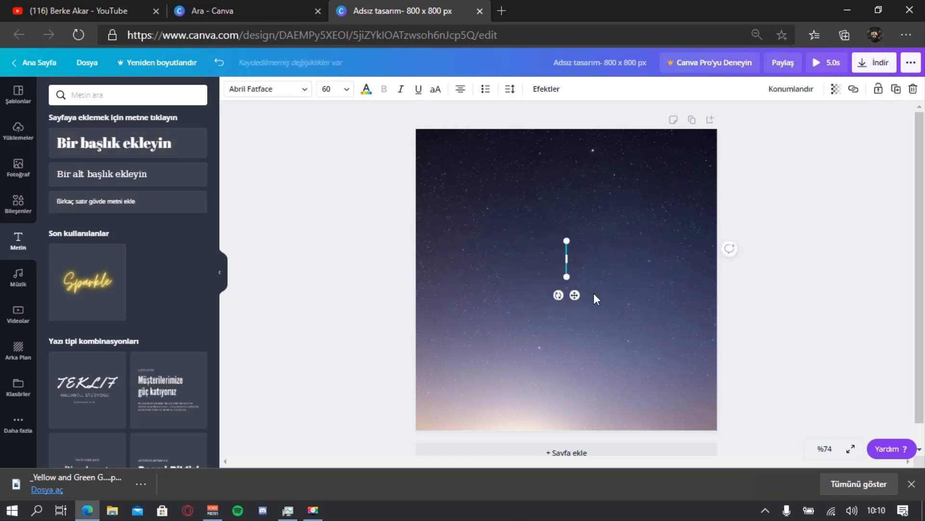
type("B")
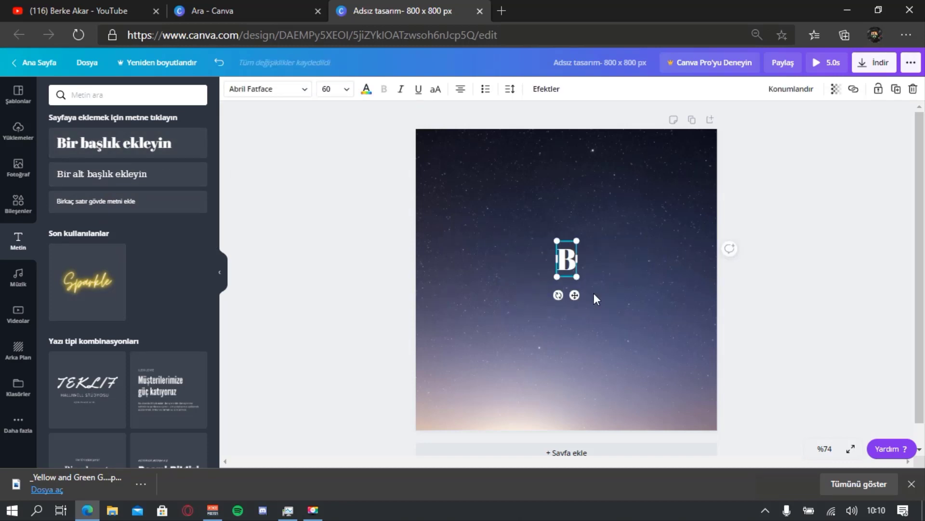
type("erke Aar")
key("BackSpace")
key("BackSpace")
type("kar G")
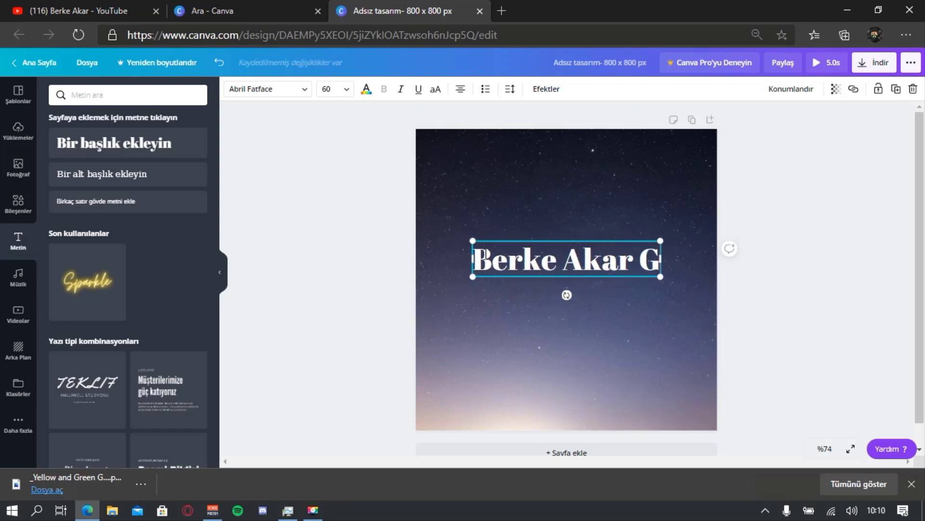
Set the heading's font size to 80, after briefly trying 96.
left_click_drag(477, 260, 661, 266)
left_click(330, 89)
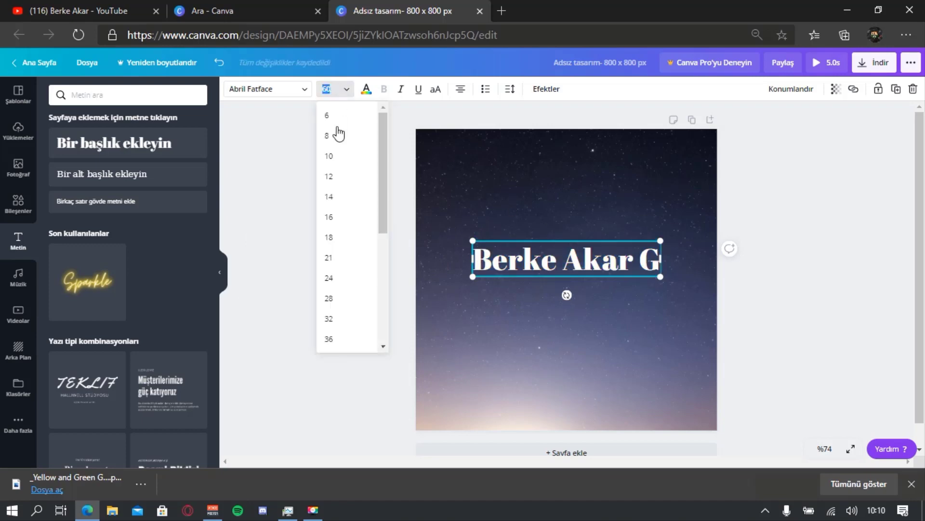
scroll(341, 289, "down", 5)
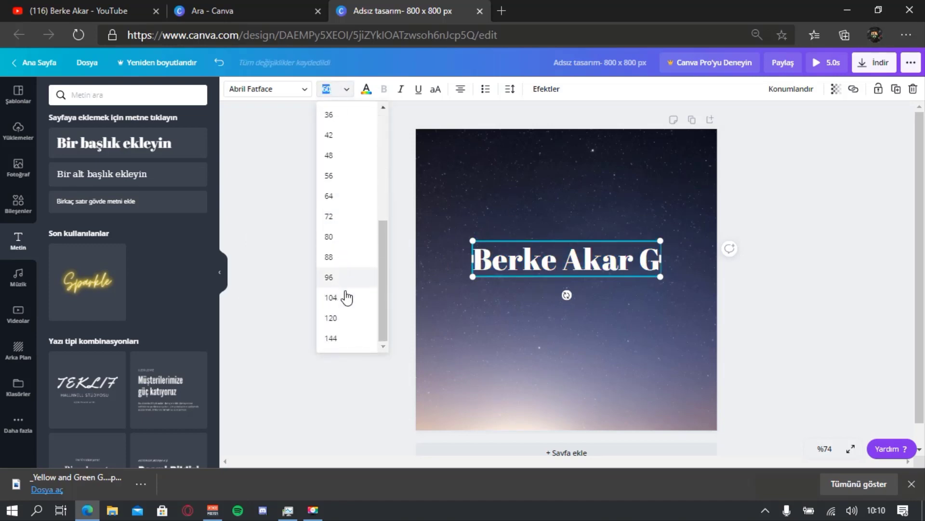
left_click(334, 284)
left_click(342, 89)
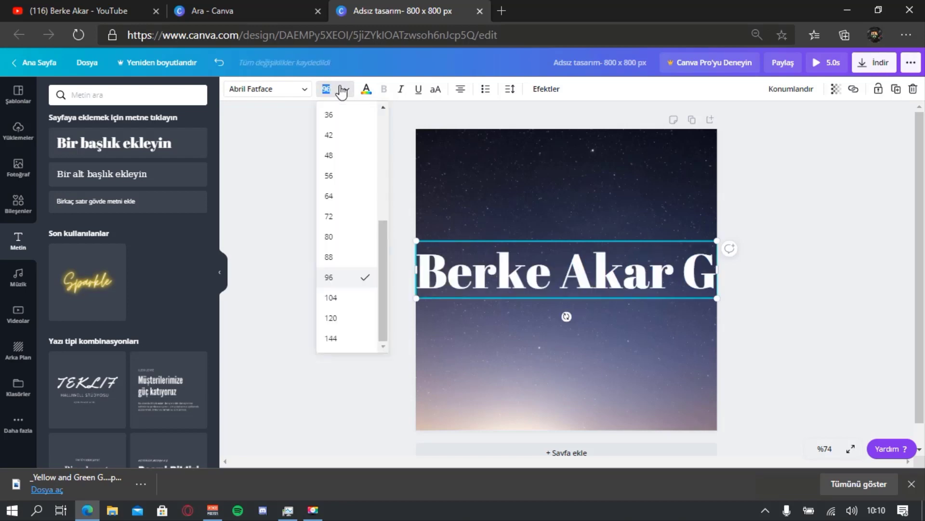
left_click(344, 243)
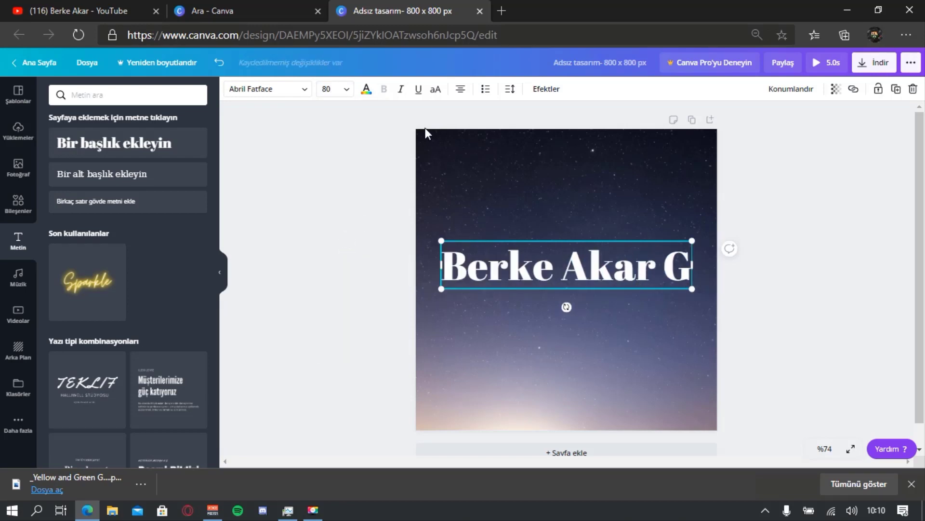
Try a few other heading colours, then return it to white #FFFFFF.
left_click(367, 89)
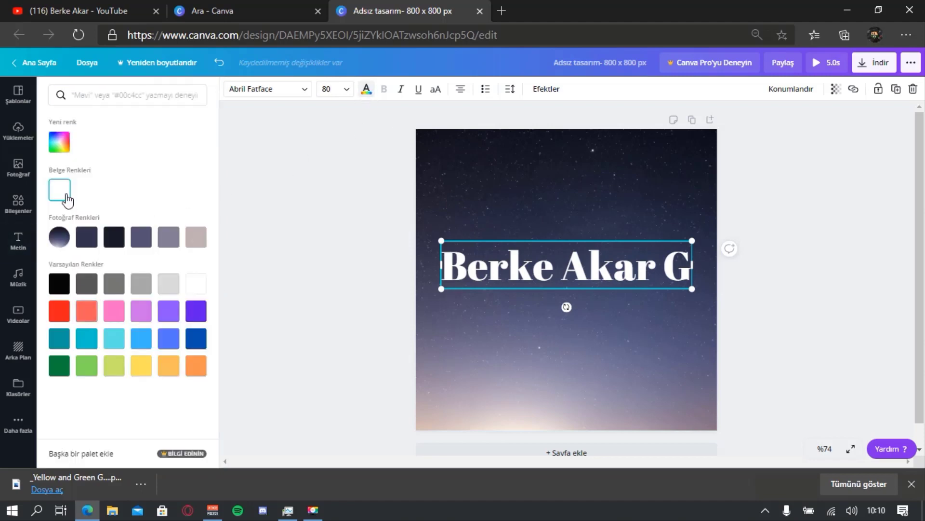
left_click(59, 143)
left_click(159, 169)
left_click(62, 190)
left_click(75, 205)
left_click_drag(76, 205, 6, 92)
left_click(355, 145)
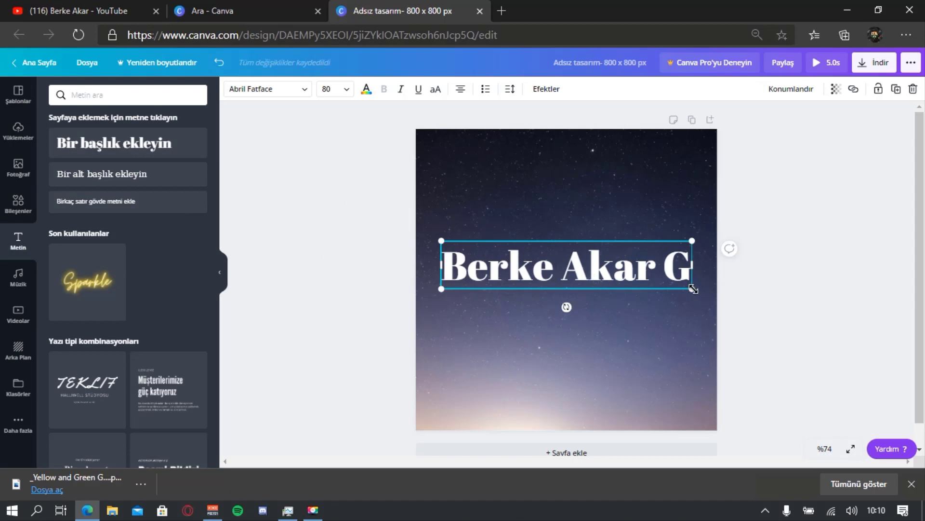
Try enlarging and rotating the heading, then undo both changes.
mouse_move(703, 294)
left_mouse_down()
mouse_move(719, 302)
mouse_move(699, 291)
left_mouse_up()
key("ctrl+z")
left_click_drag(567, 306, 603, 285)
key("ctrl+z")
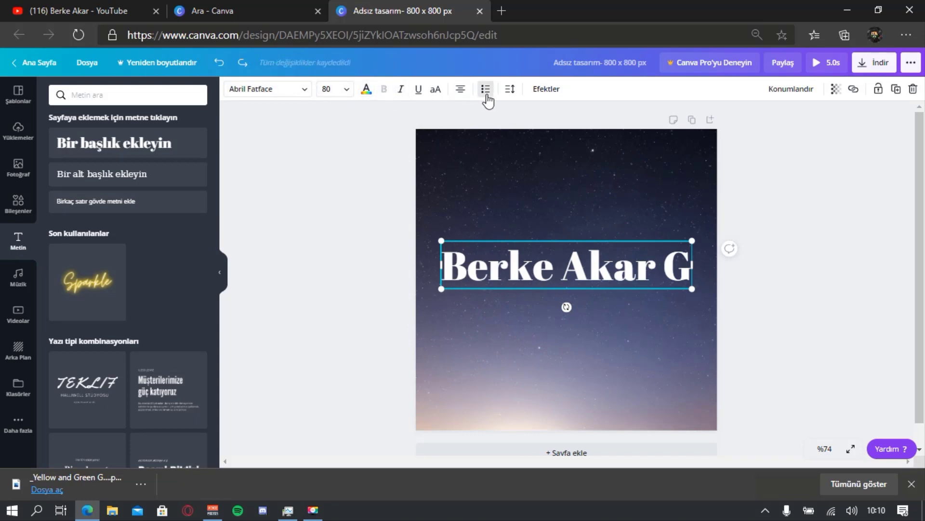
Apply the Vurgu text effect to the heading at intensity 100.
left_click(545, 91)
left_click(193, 152)
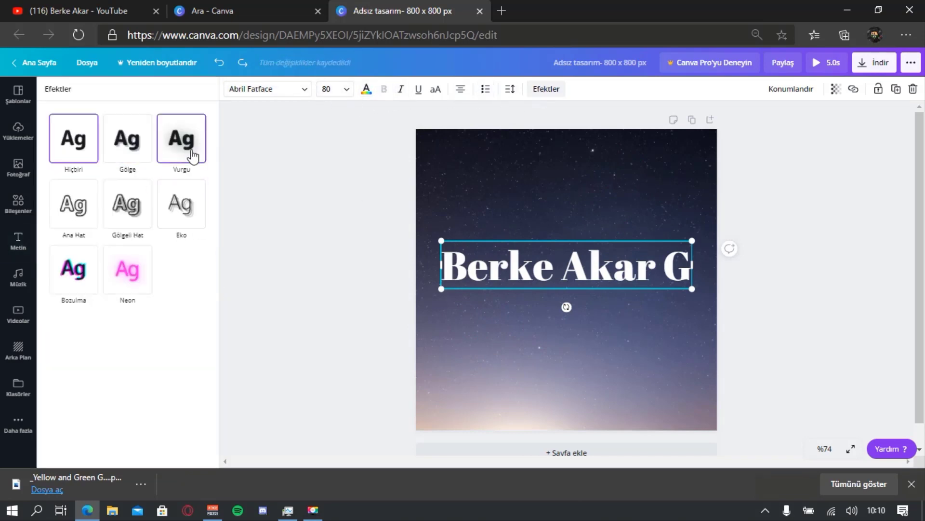
left_click_drag(180, 208, 288, 220)
left_click(356, 228)
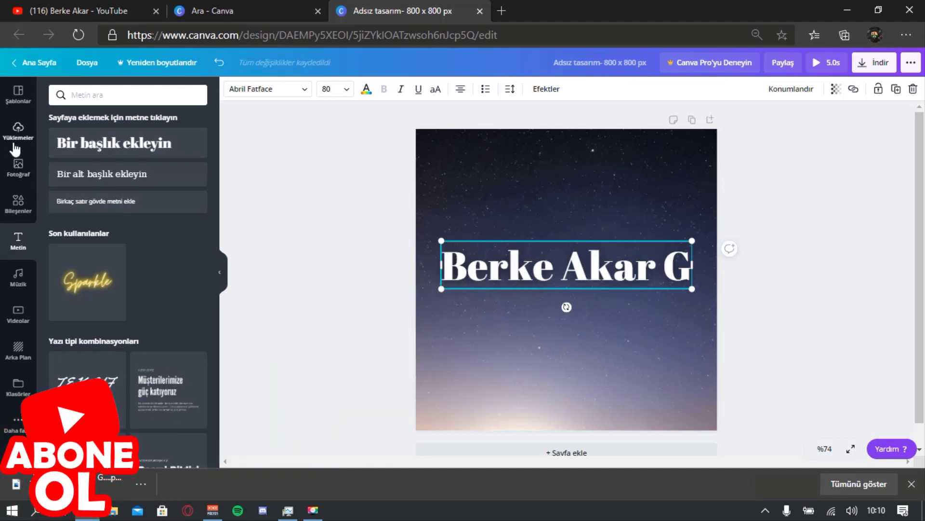
Add the black gamepad graphic from Bileşenler and place it below the heading.
left_click(19, 210)
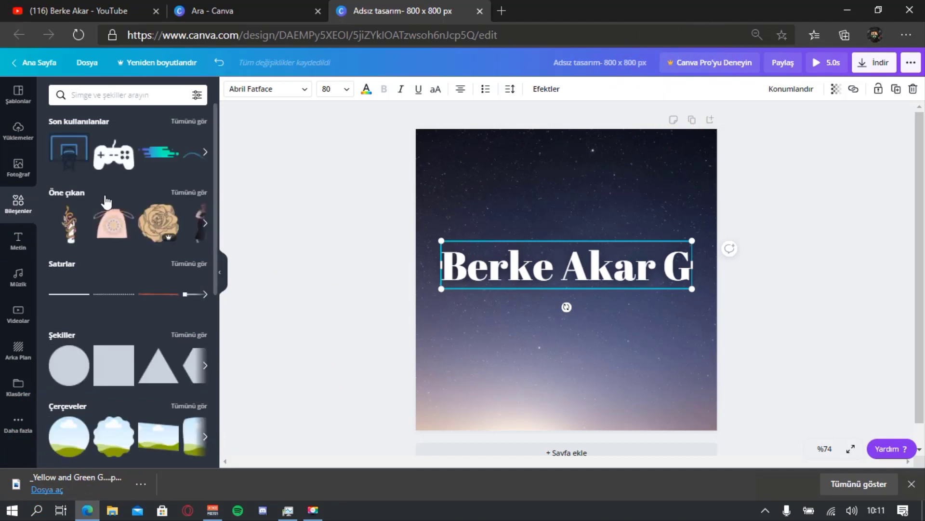
left_click(110, 157)
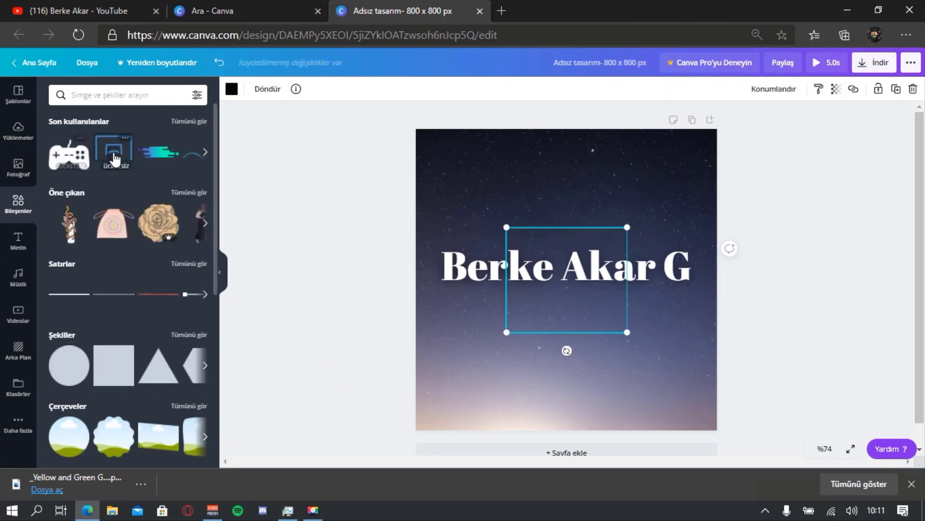
left_click_drag(604, 296, 694, 345)
left_click_drag(652, 397, 637, 398)
left_click_drag(670, 338, 485, 396)
left_click_drag(471, 447, 509, 446)
left_click_drag(496, 357, 600, 349)
left_click(284, 313)
left_click(731, 256)
left_click(678, 332)
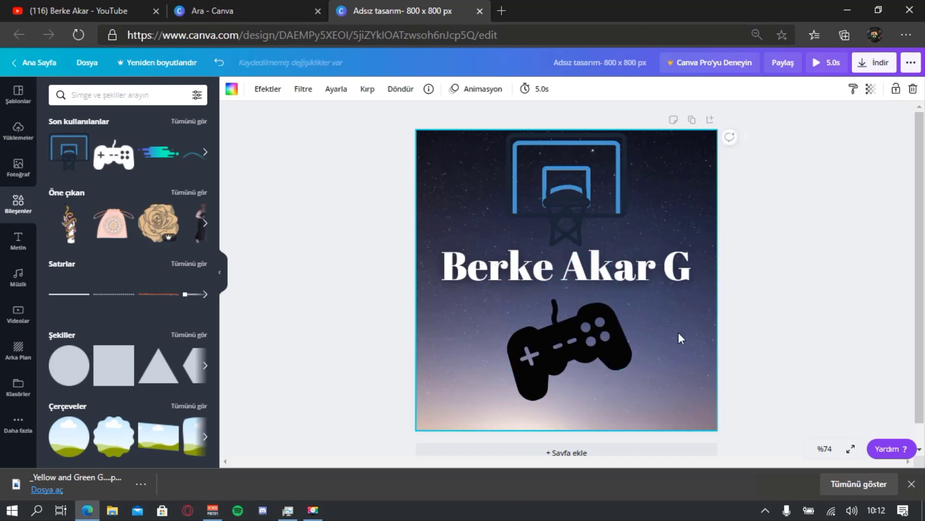
Add the blue swirl graphic and move it right, under Akar G.
left_click(205, 152)
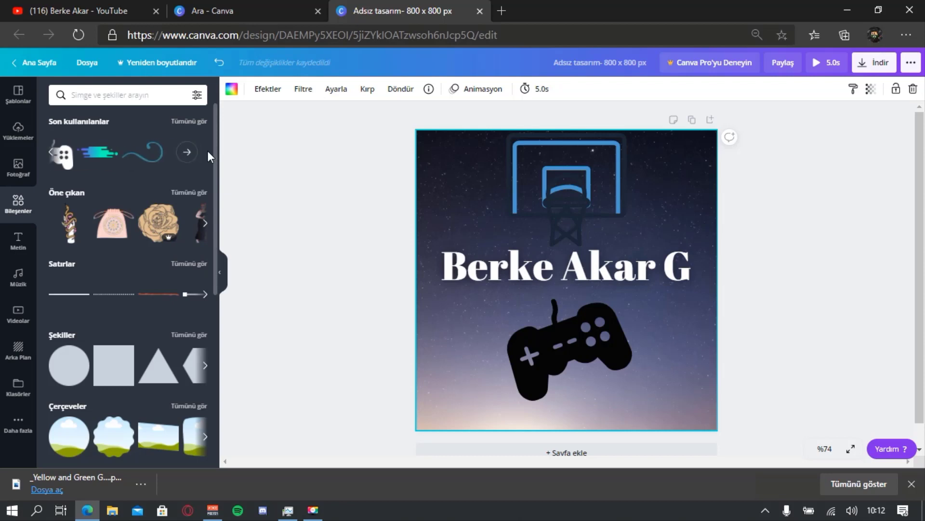
left_click(144, 157)
left_click_drag(571, 288, 649, 278)
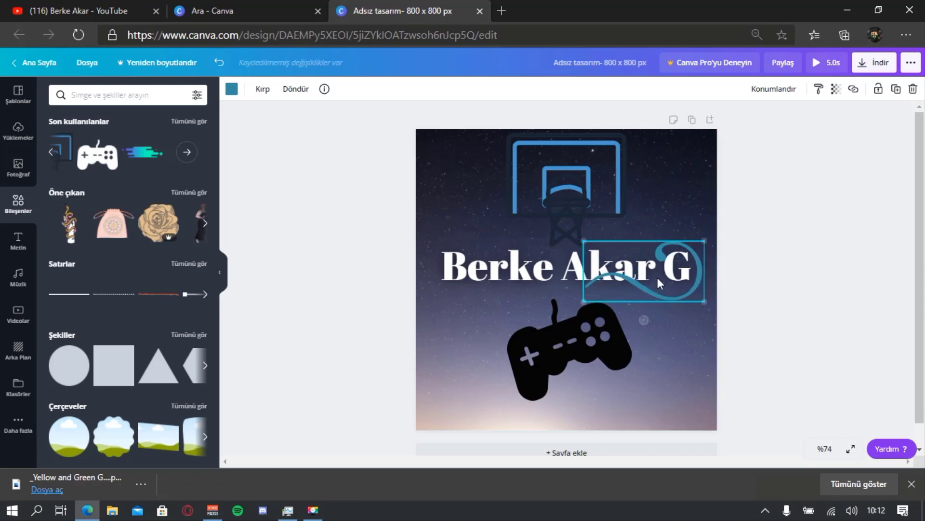
left_click(778, 278)
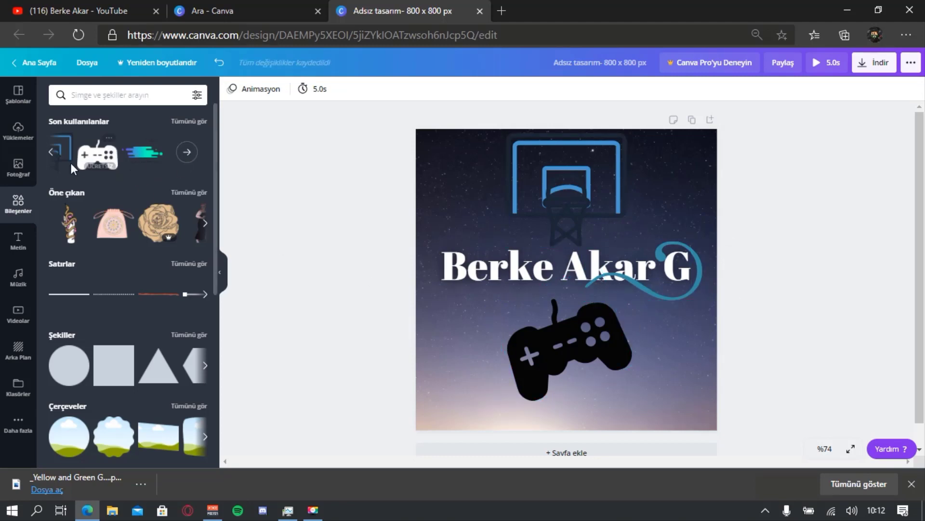
Add a second blue swirl, turn it around about 190°, and place it left under Berke.
left_click(51, 152)
left_click(65, 155)
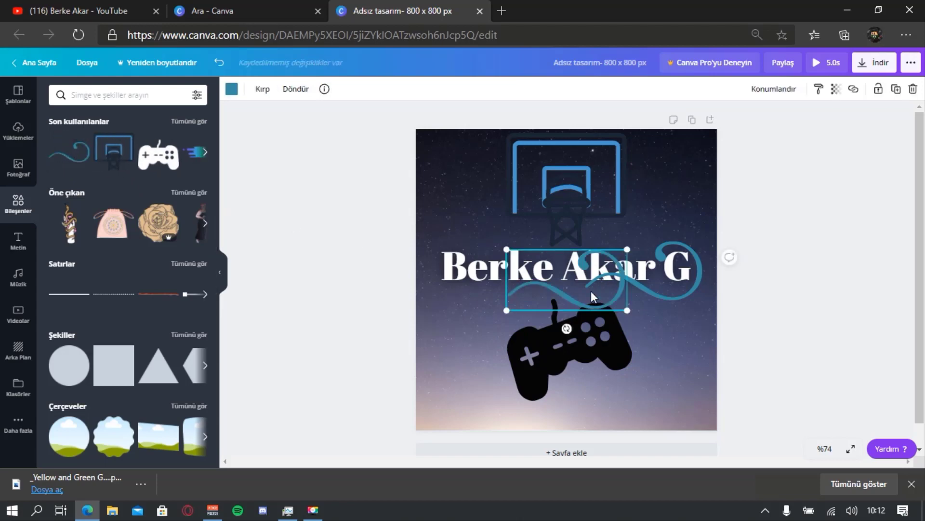
left_click_drag(551, 248, 559, 228)
left_click_drag(515, 261, 431, 246)
left_click(743, 220)
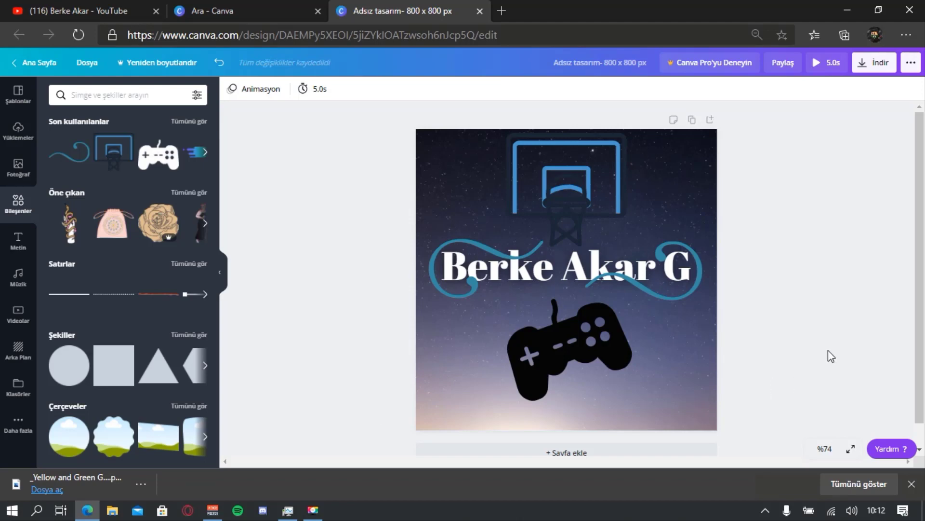
Download the design as the PNG 'Adsız tasarım.png' and dismiss the referral dialog.
left_click(873, 66)
left_click(826, 235)
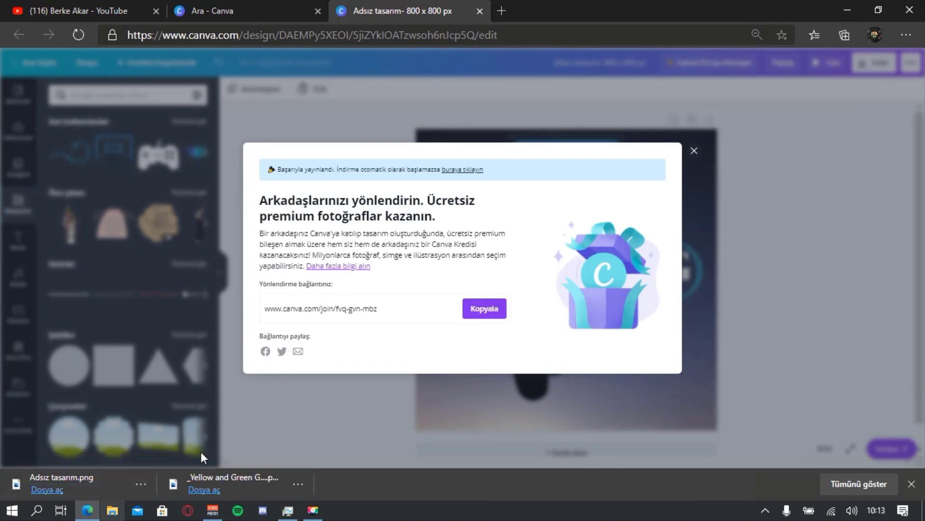
left_click(694, 153)
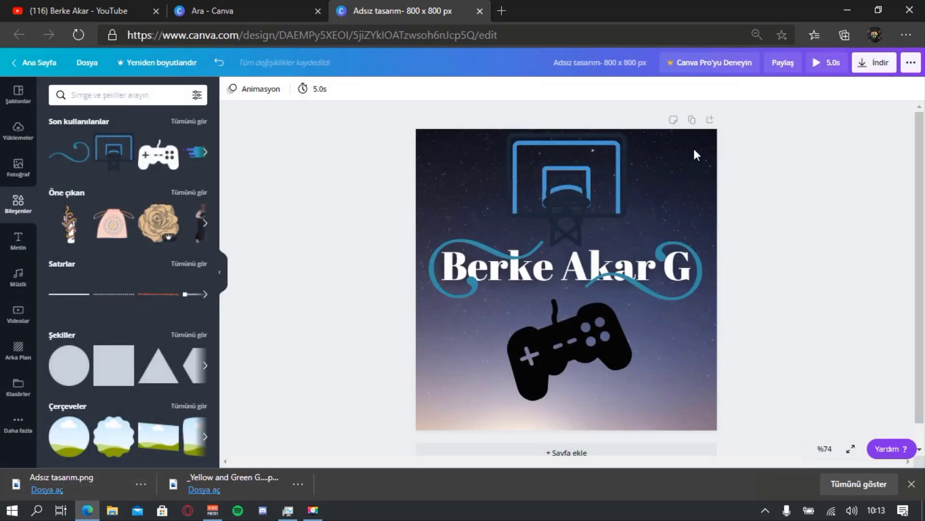